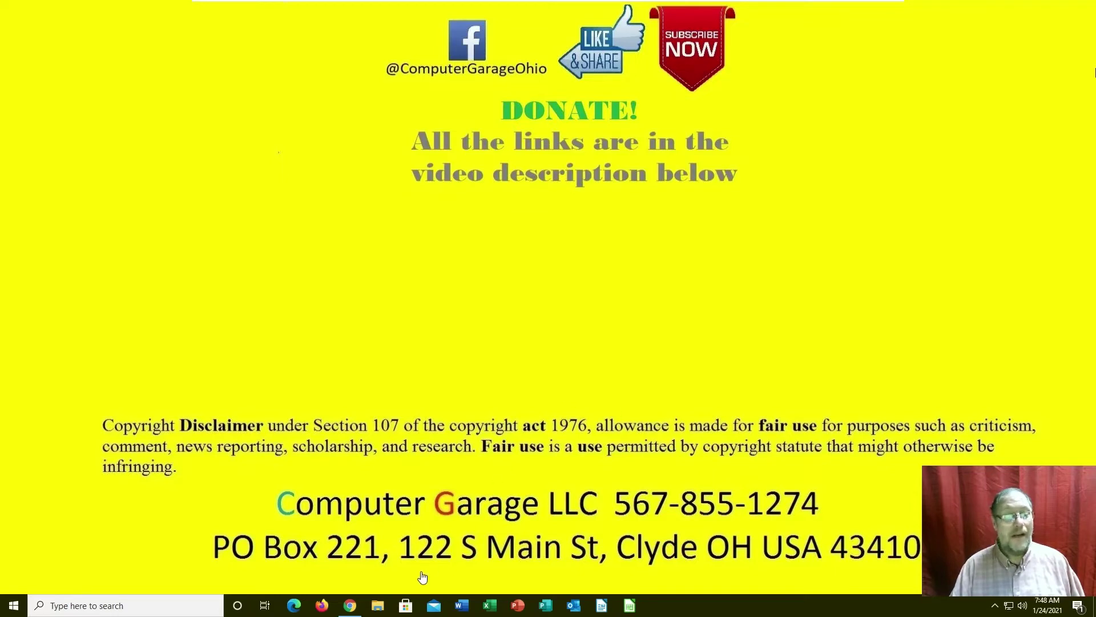
Step: Bring Chrome forward, switch to the Time Management Form tab and show its Questions view
mouse_move(349, 606)
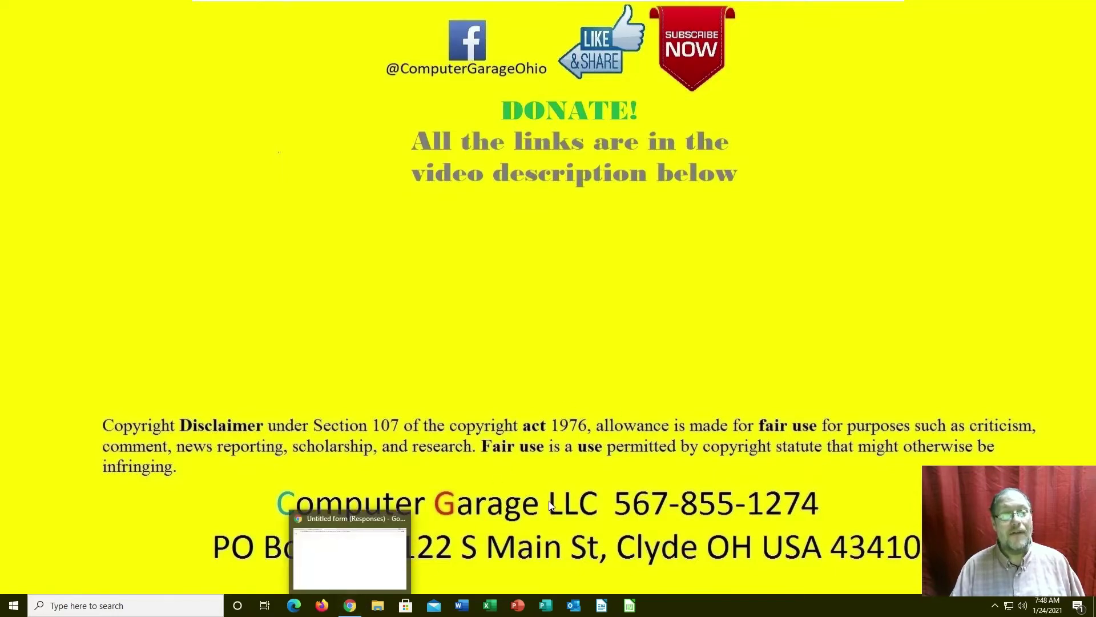
click(351, 563)
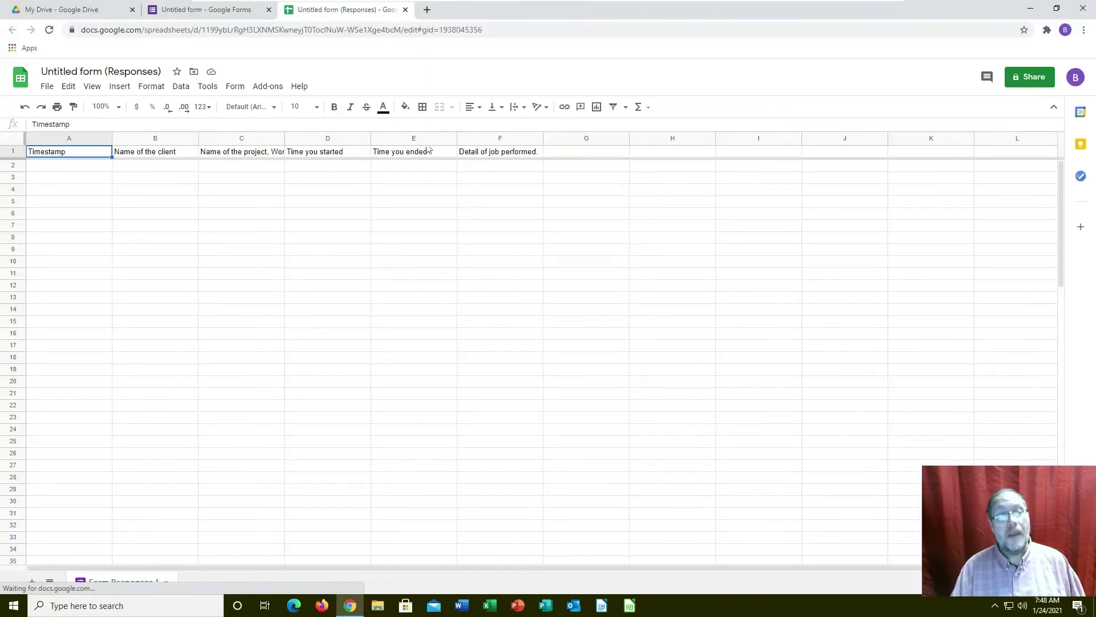
click(226, 12)
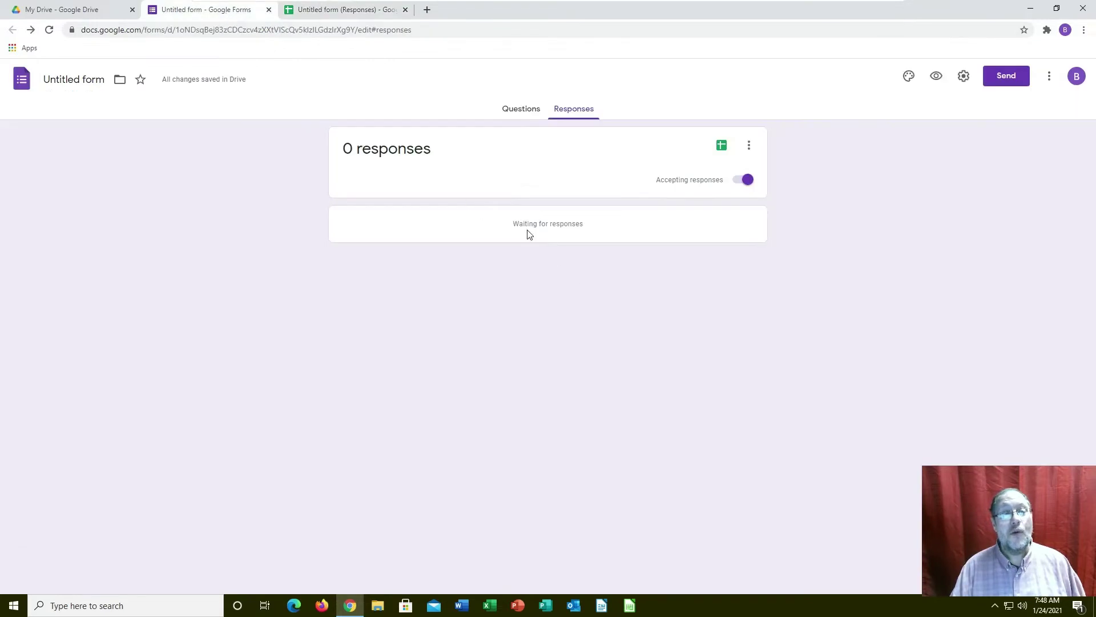
click(521, 109)
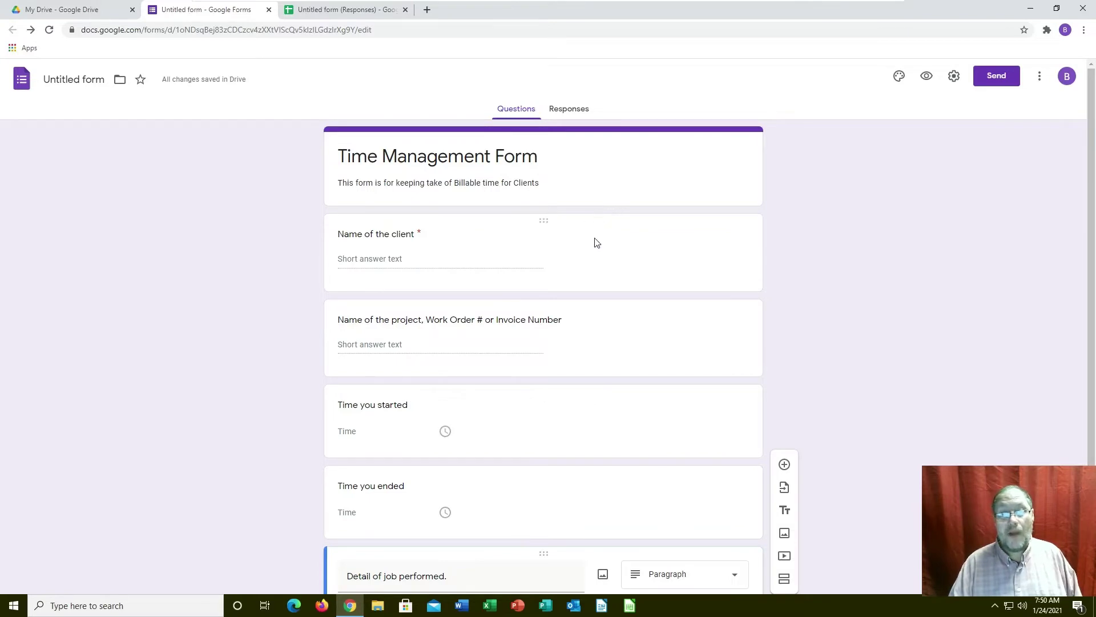
Step: Turn on Required for the project and work order question
click(496, 251)
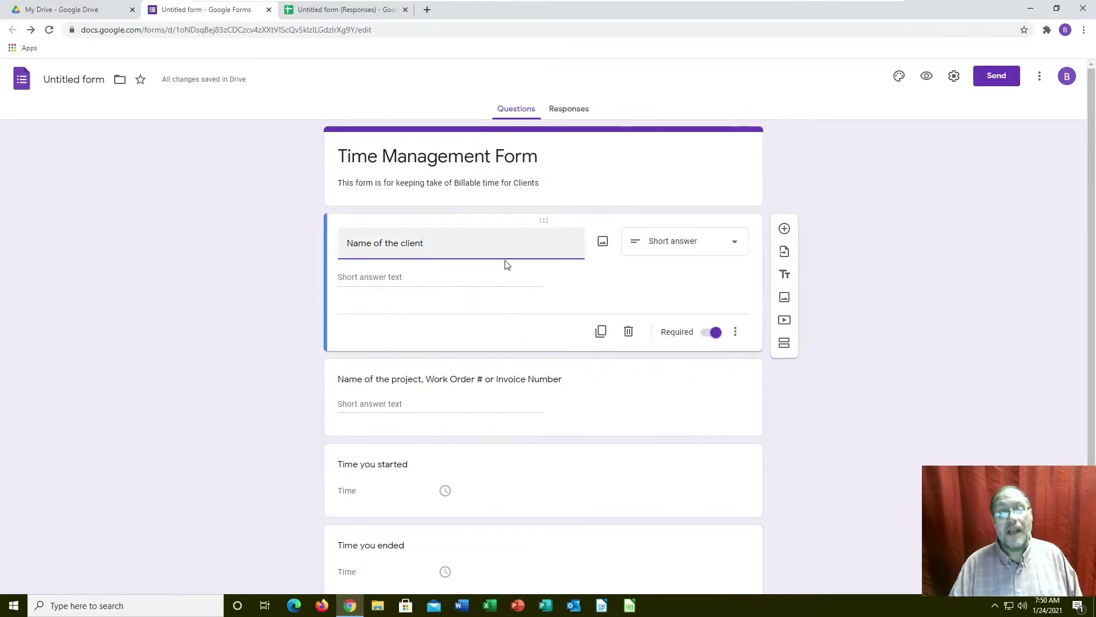
scroll(645, 366, down, 1)
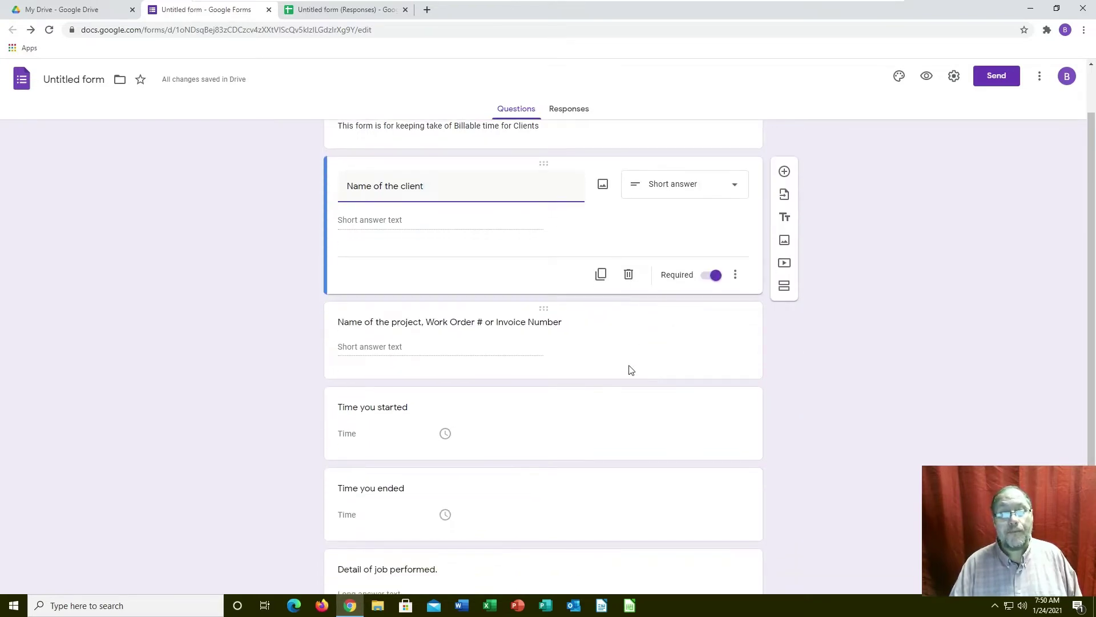
click(502, 345)
scroll(690, 377, down, 1)
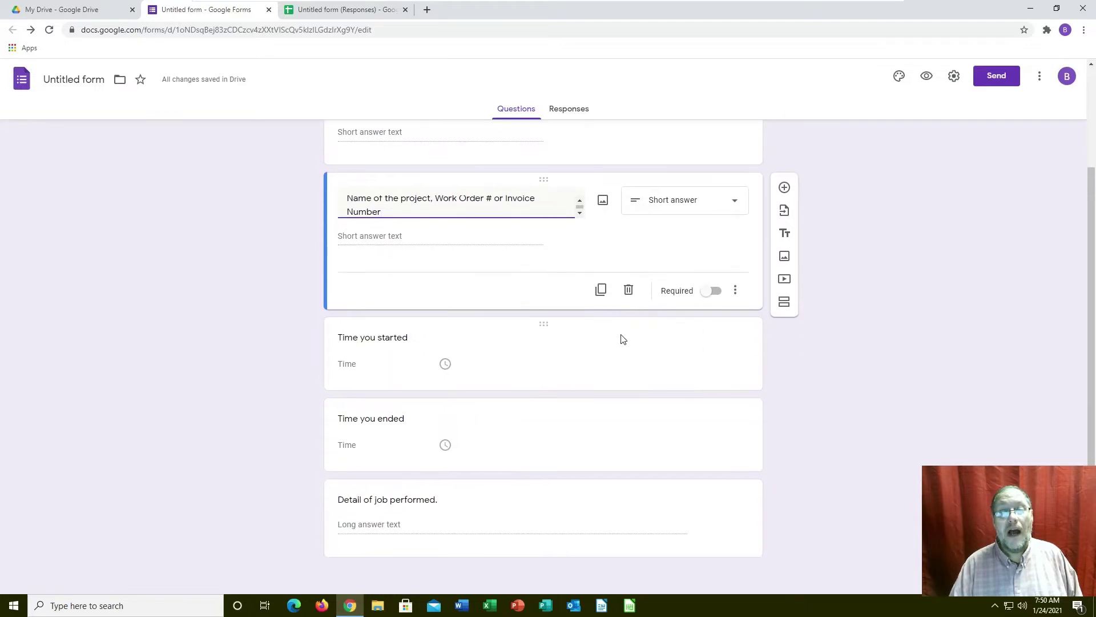
scroll(622, 339, up, 2)
click(712, 406)
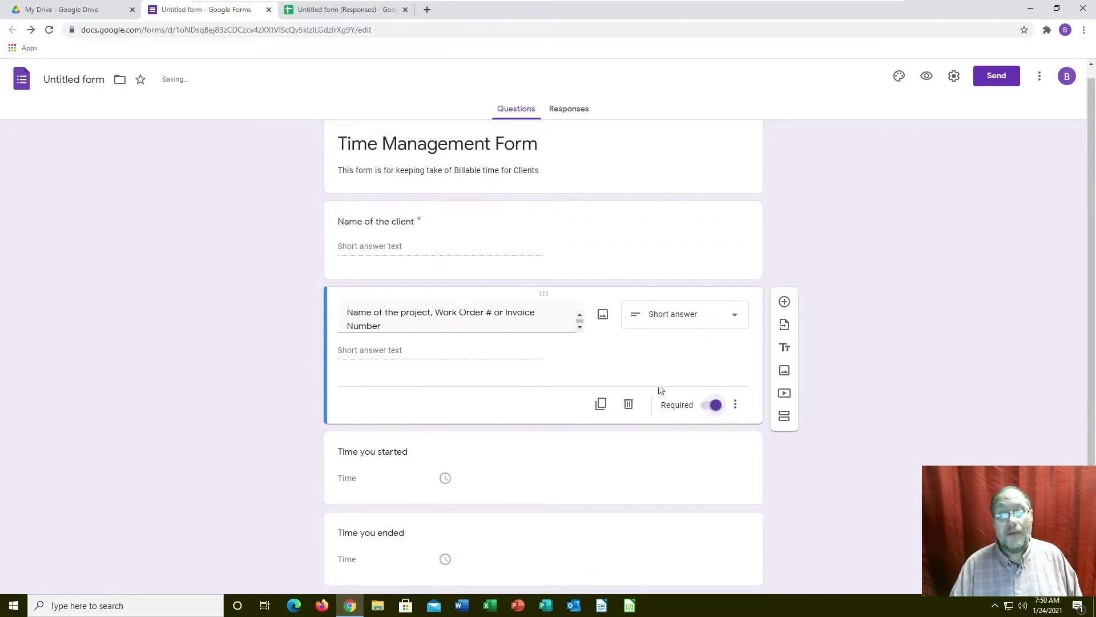
Step: Review the client name, project, Time you started and Time you ended questions
click(573, 263)
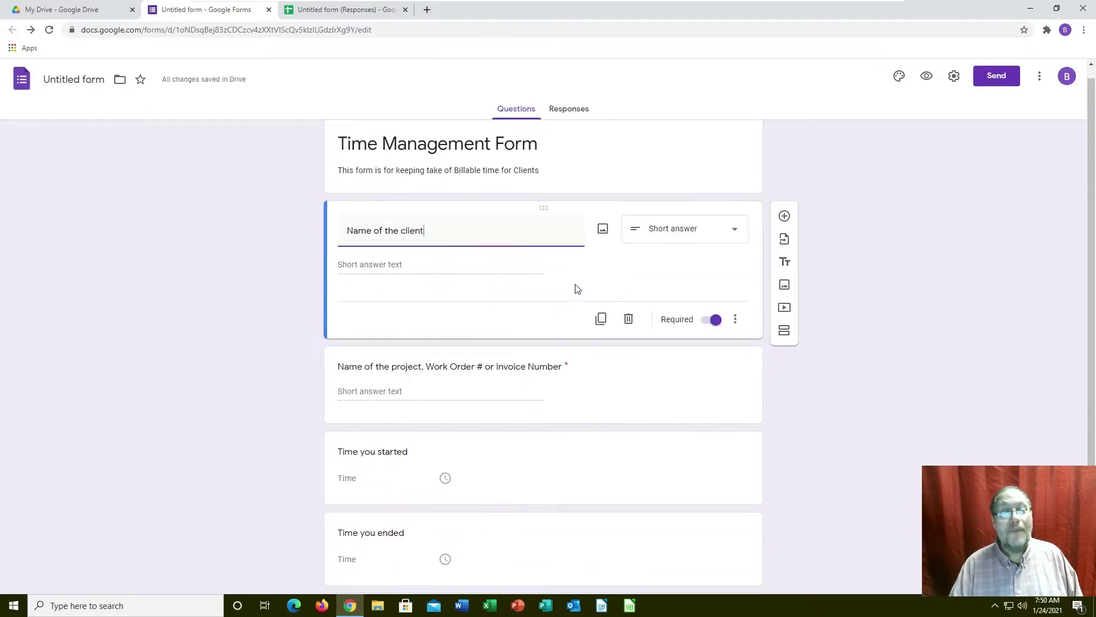
scroll(680, 350, down, 1)
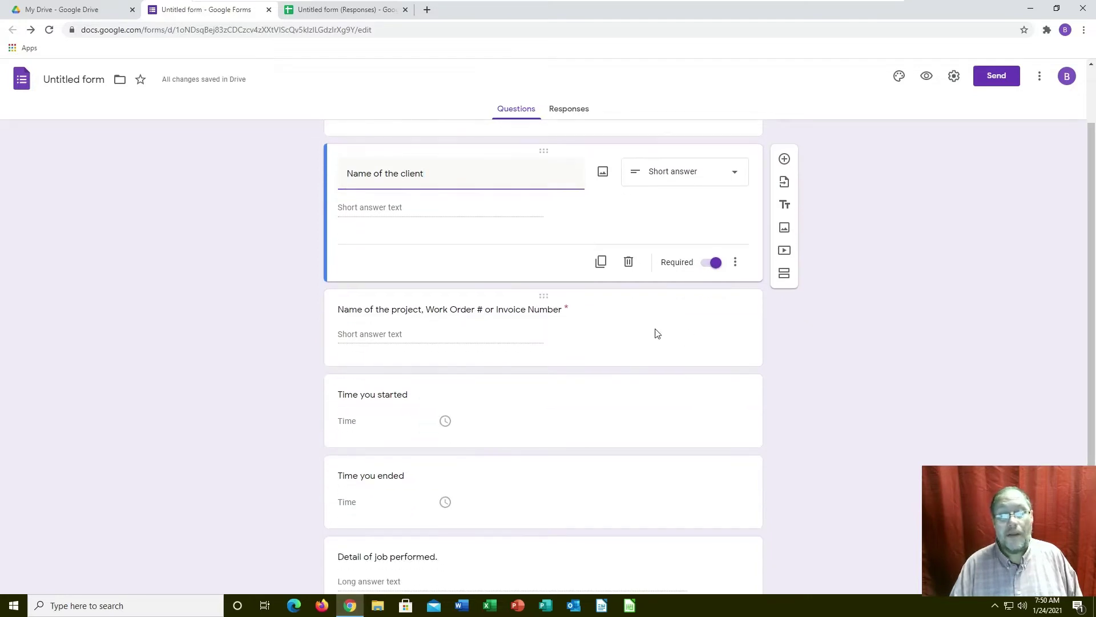
click(655, 334)
scroll(662, 385, down, 1)
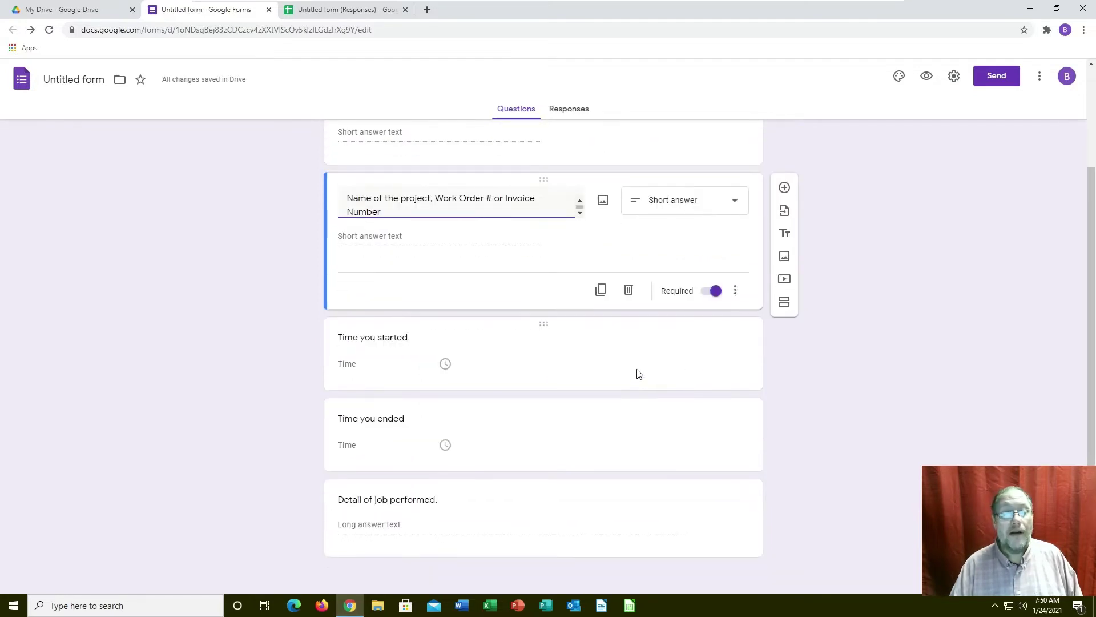
click(621, 362)
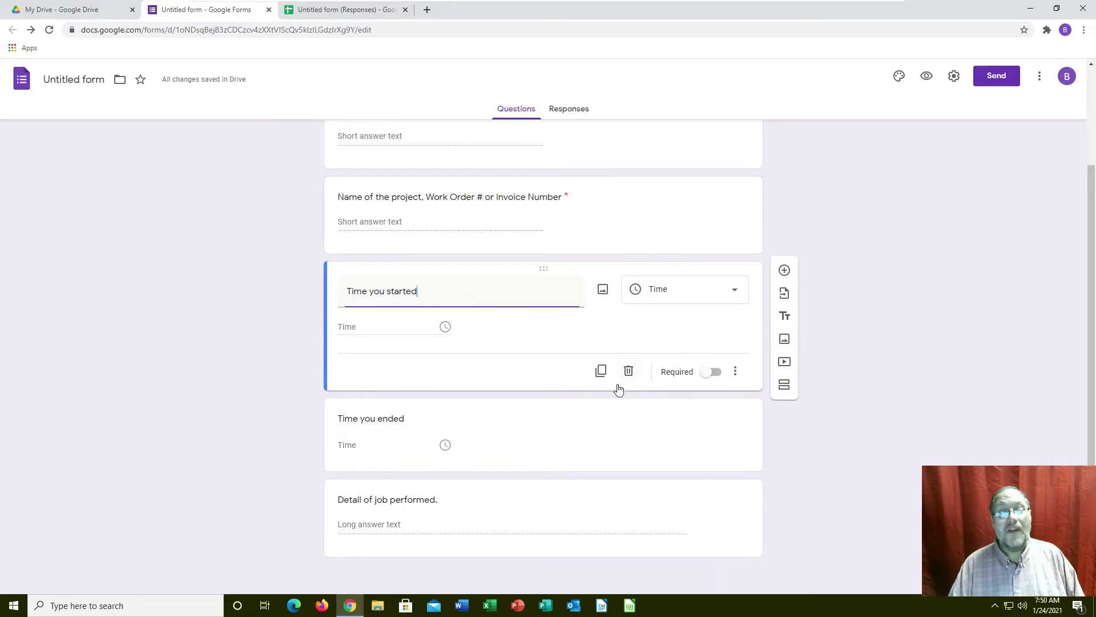
click(605, 437)
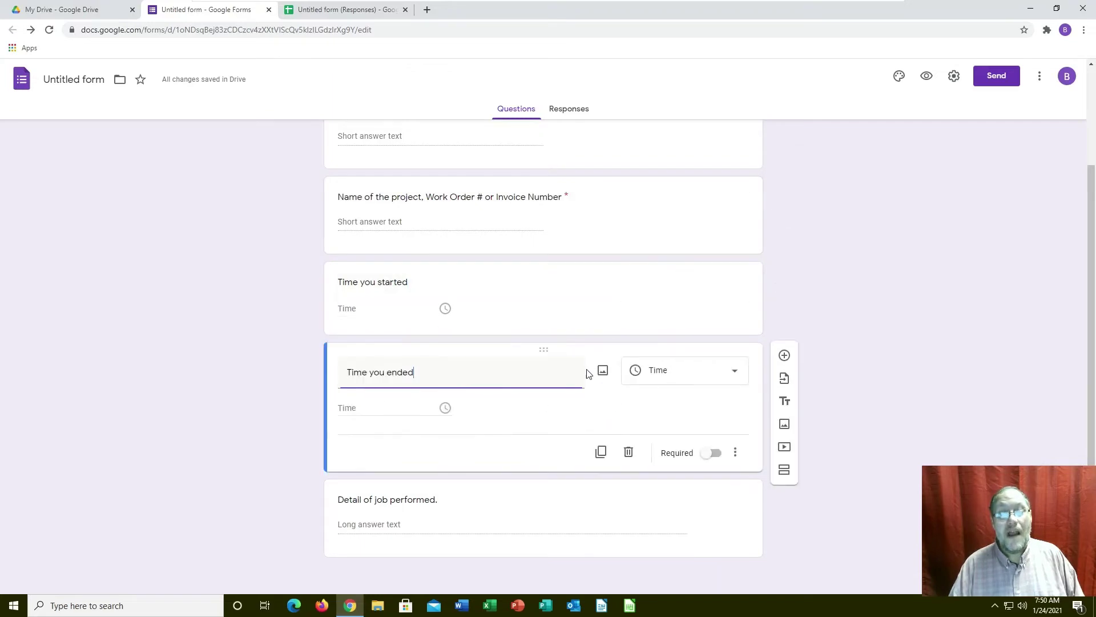
click(586, 317)
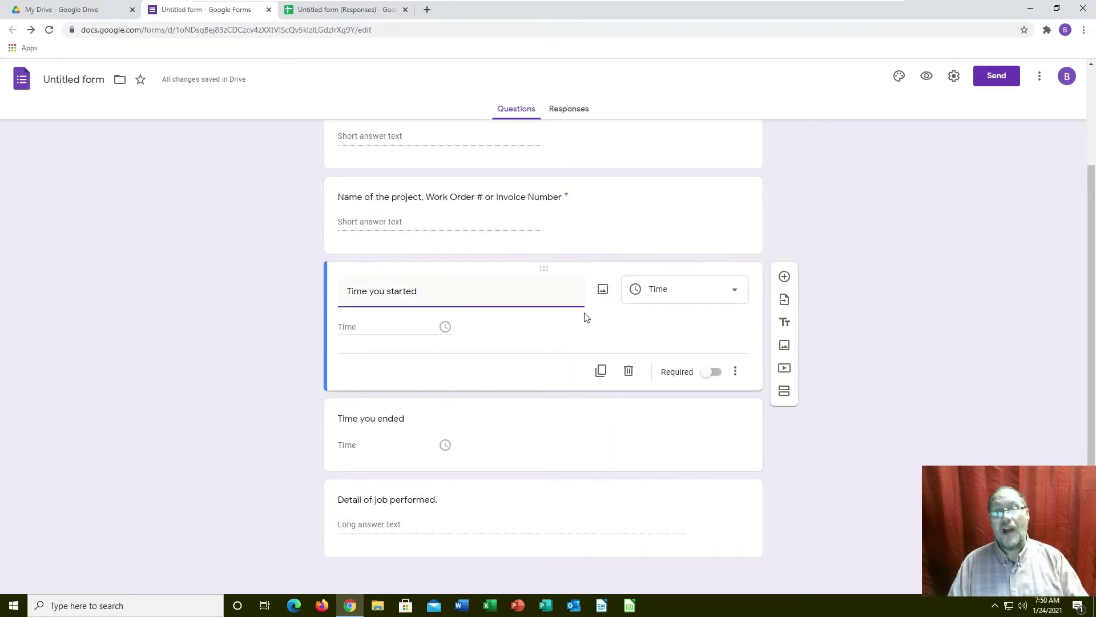
Step: Check the start-time question type stays Time, then review the end time and job detail questions
click(702, 289)
click(569, 327)
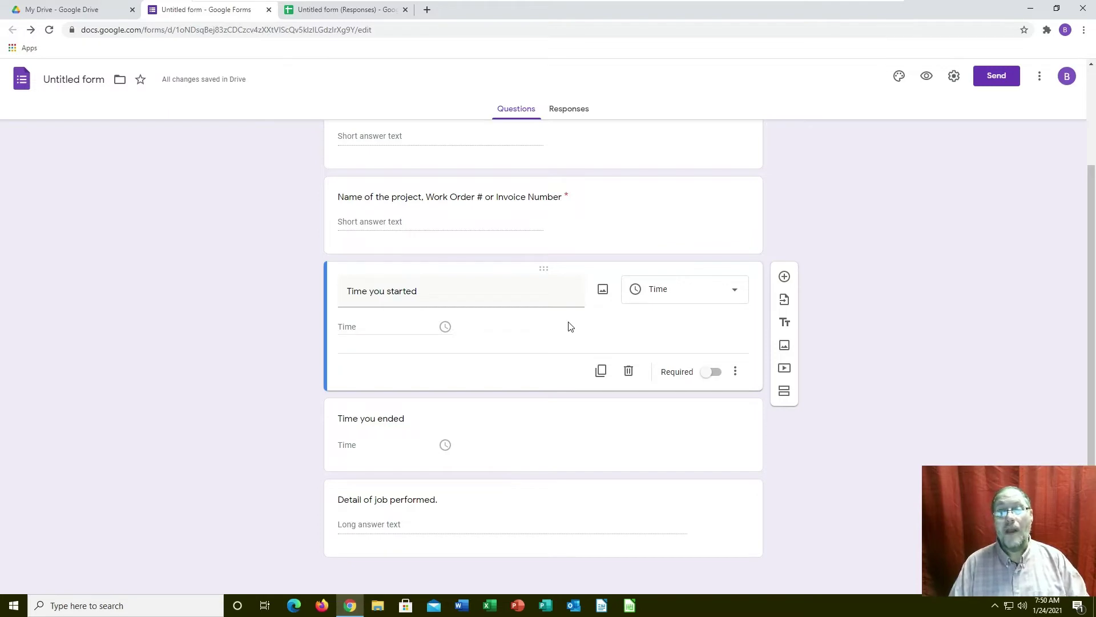
click(547, 421)
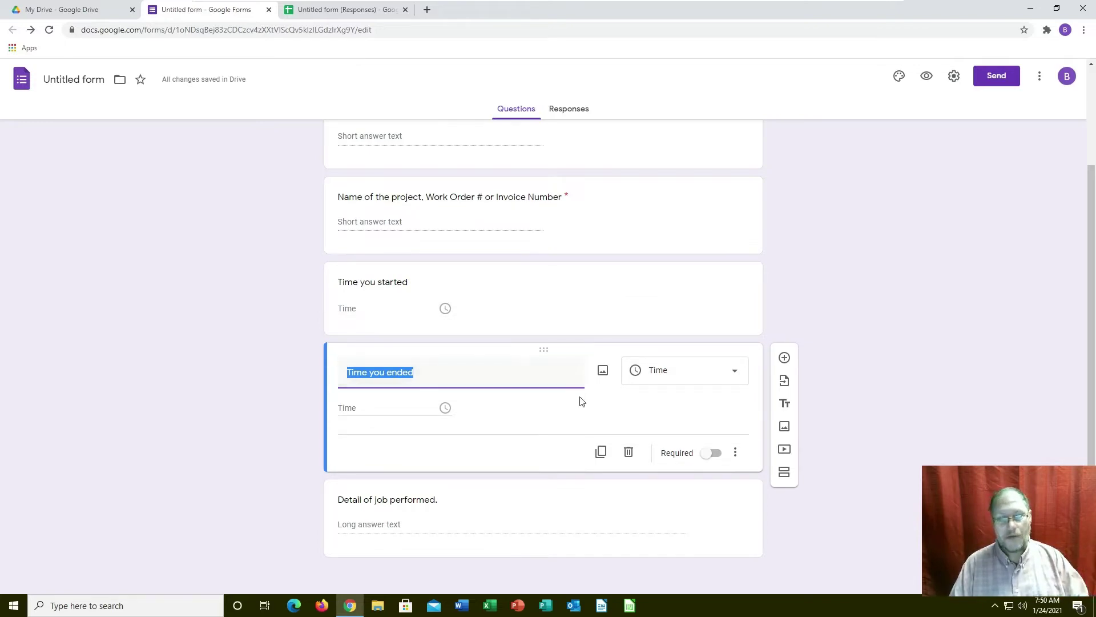
click(533, 523)
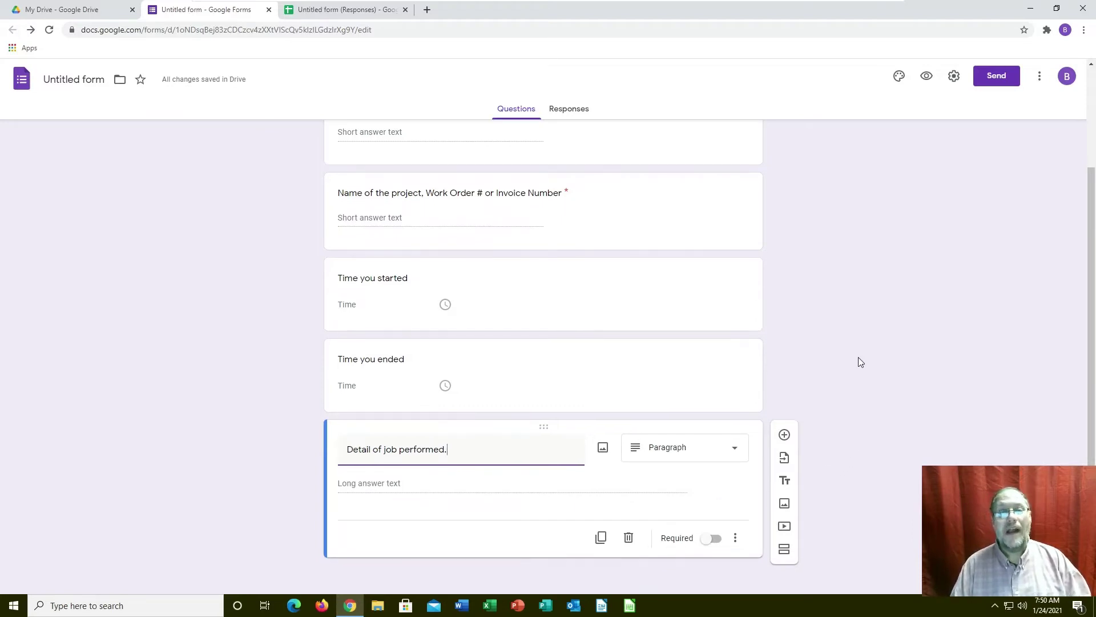
scroll(857, 362, up, 3)
Step: Open the linked responses spreadsheet, close both spreadsheet tabs and return to the form's Questions
click(569, 109)
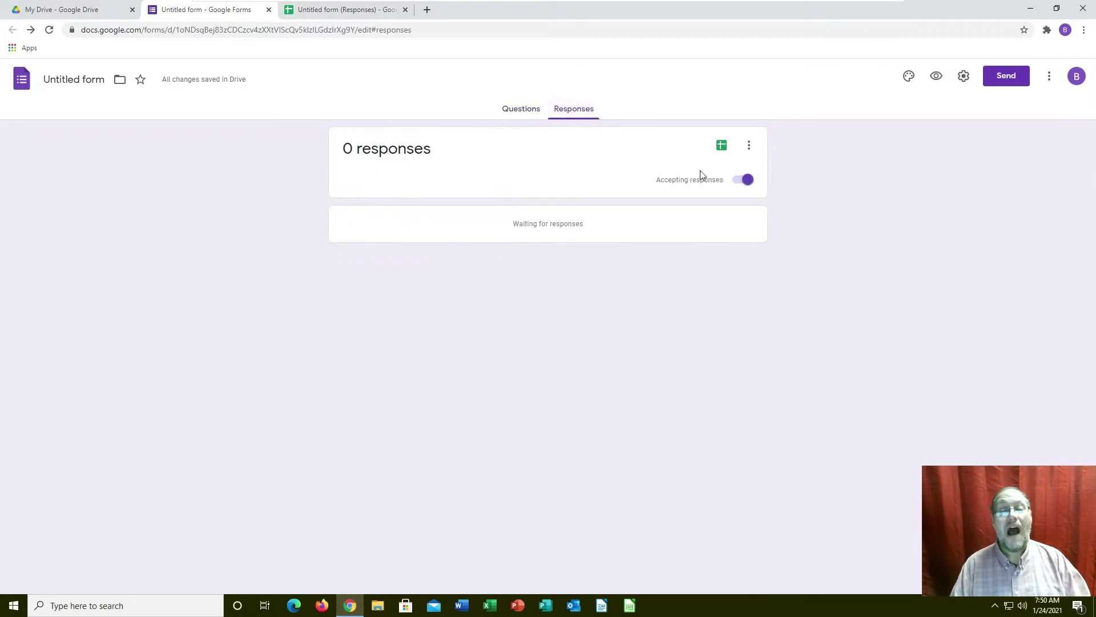
click(720, 146)
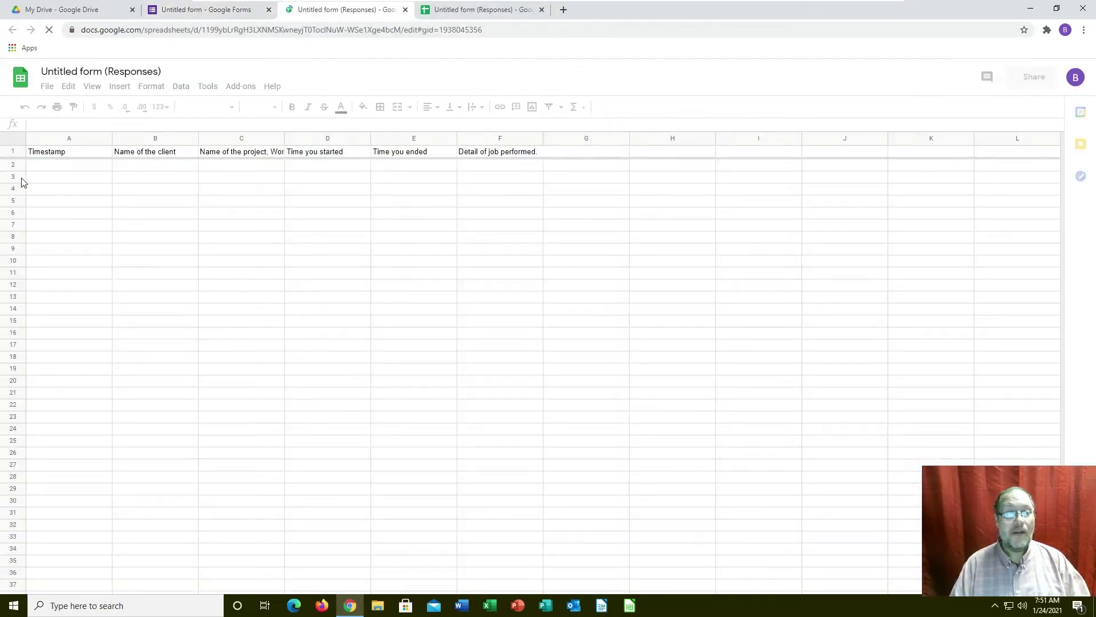
click(405, 10)
click(405, 9)
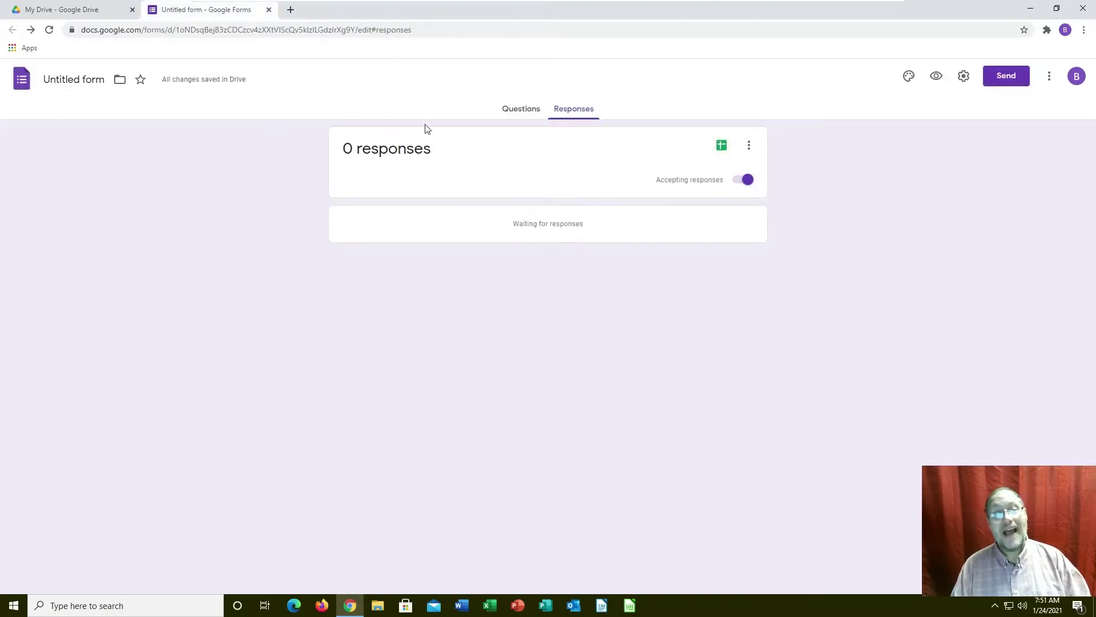
click(524, 114)
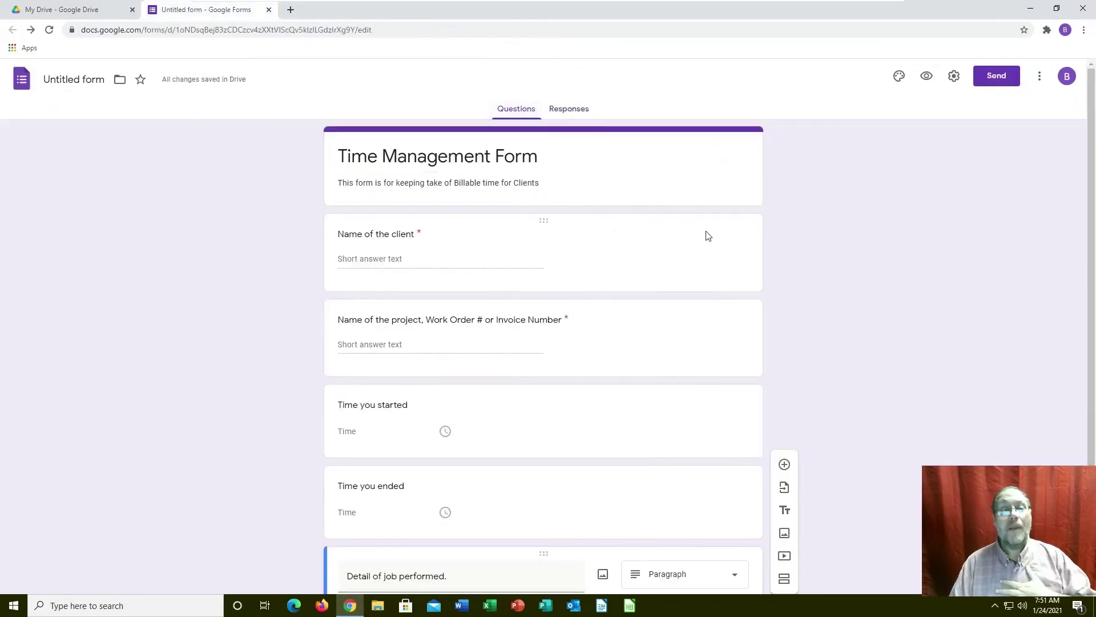
Step: Copy the form's shortened share link from the Send form options
click(993, 77)
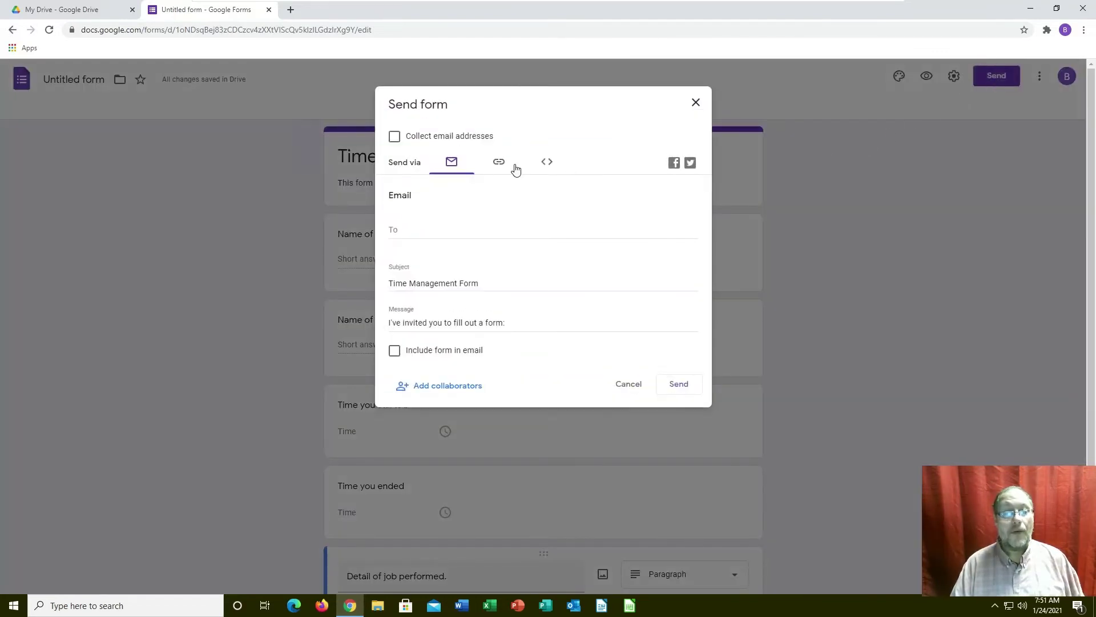
click(498, 164)
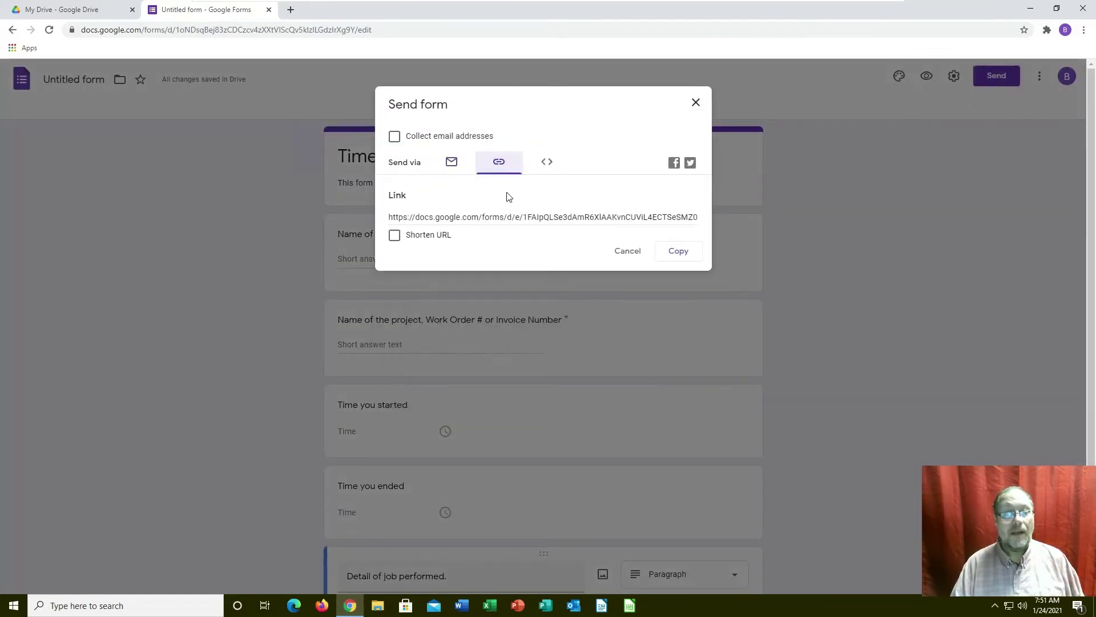
click(417, 239)
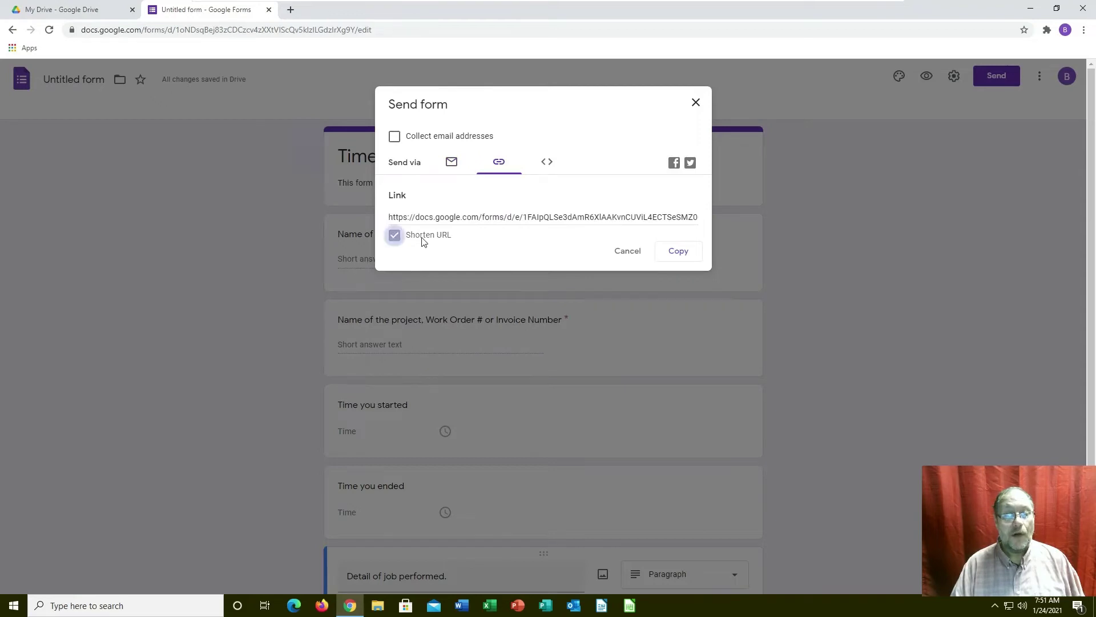
right_click(512, 218)
click(529, 227)
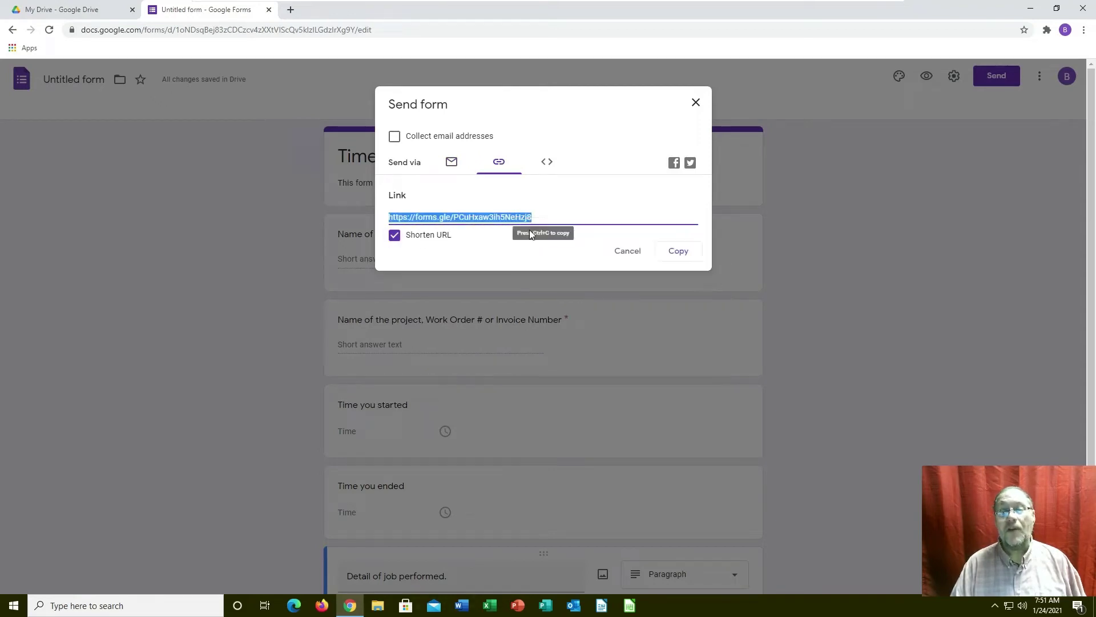
click(676, 252)
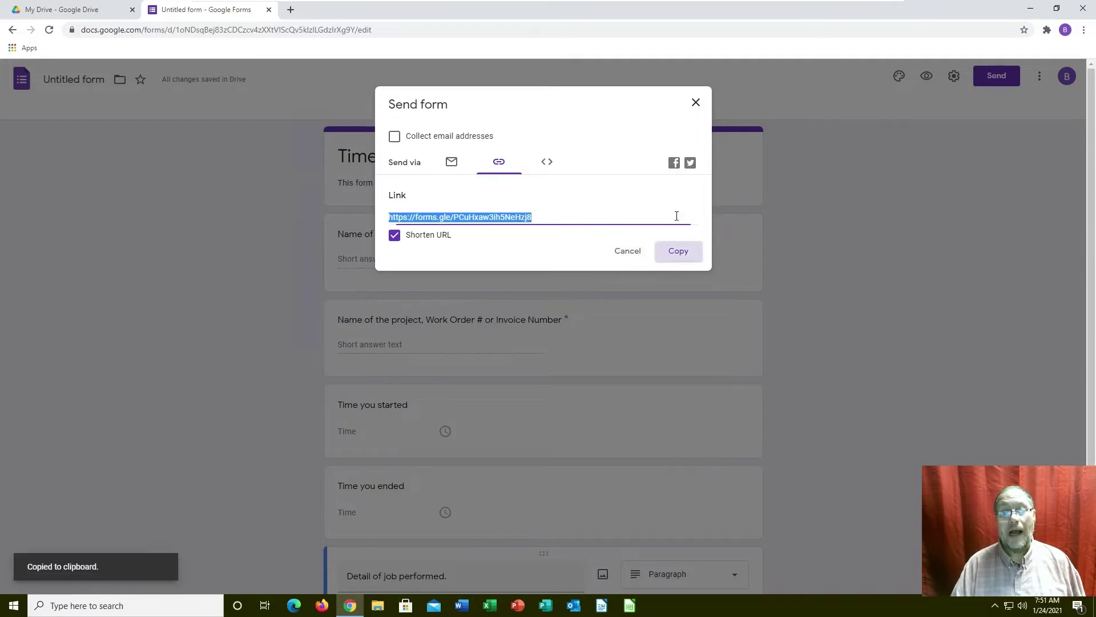
click(695, 104)
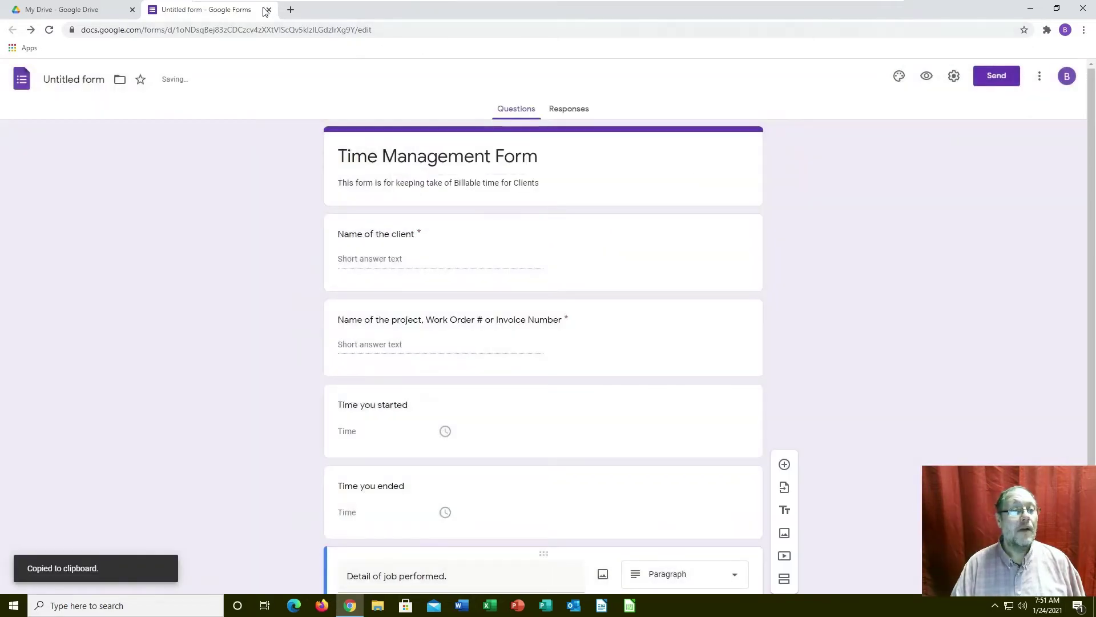
Step: Close the editor and Drive tabs, then load the copied link in a new tab
click(269, 10)
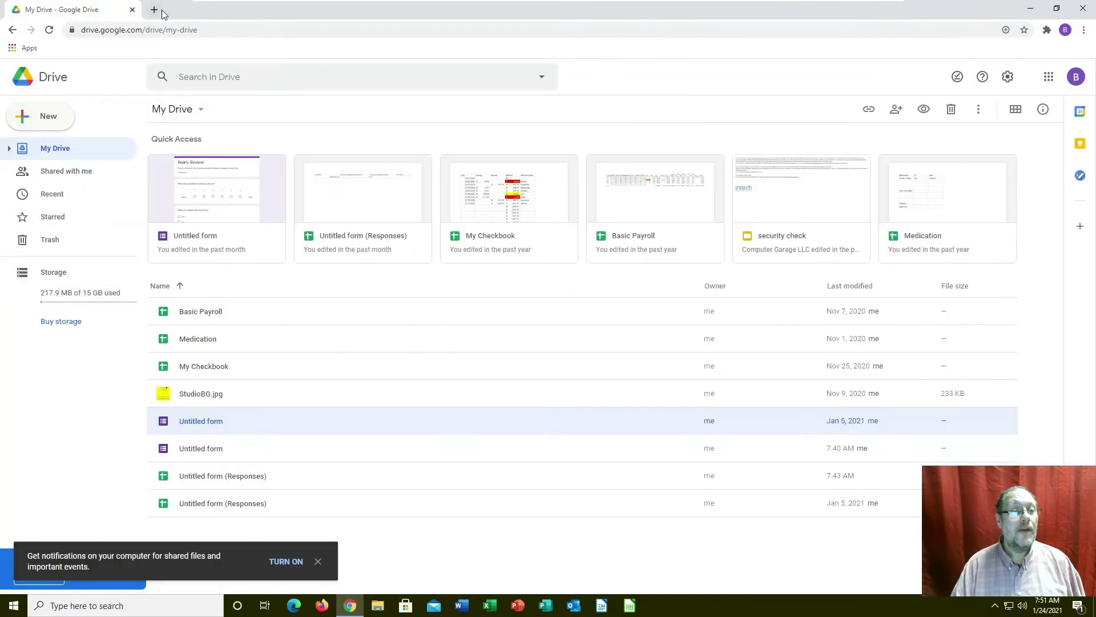
click(154, 9)
click(133, 10)
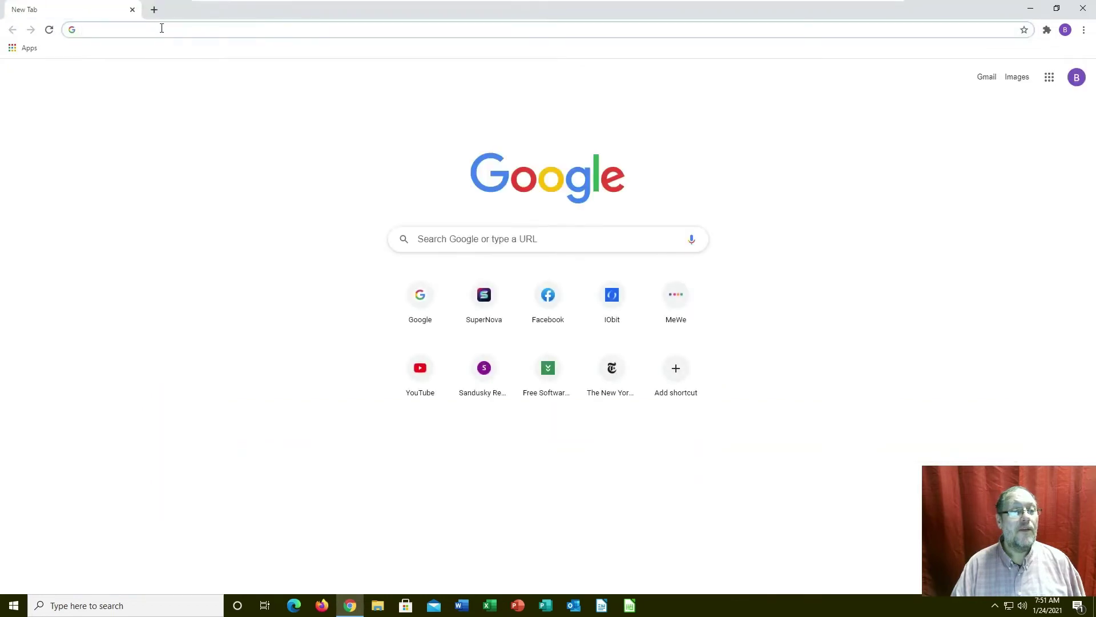
right_click(163, 30)
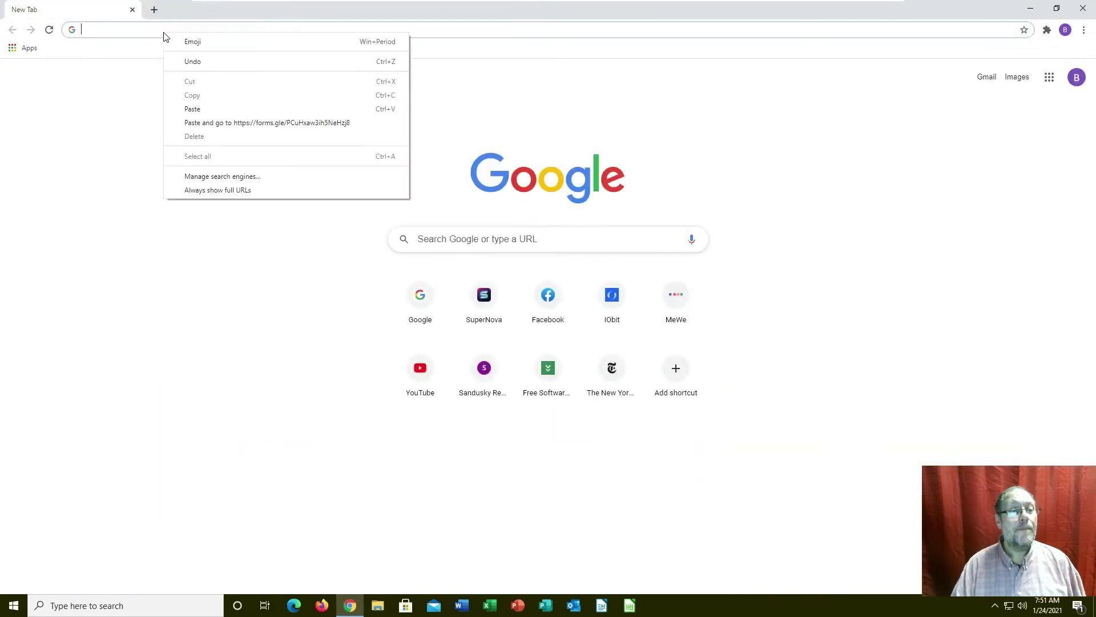
click(246, 124)
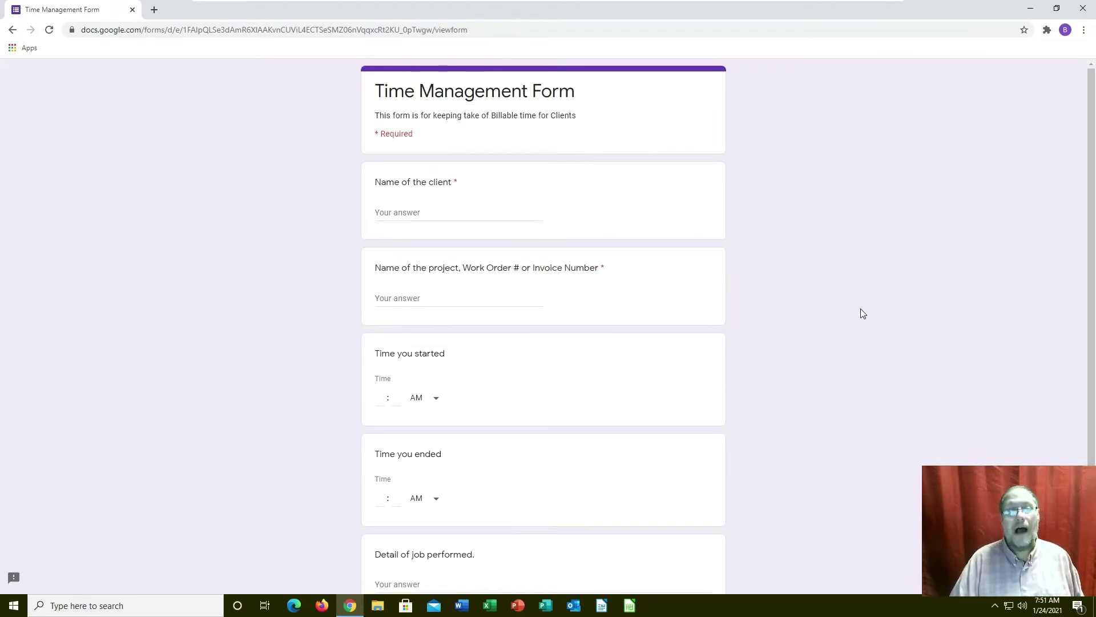
Step: Enter client name 'Client A' and project 'Computer Repair', fixing the typo
click(475, 212)
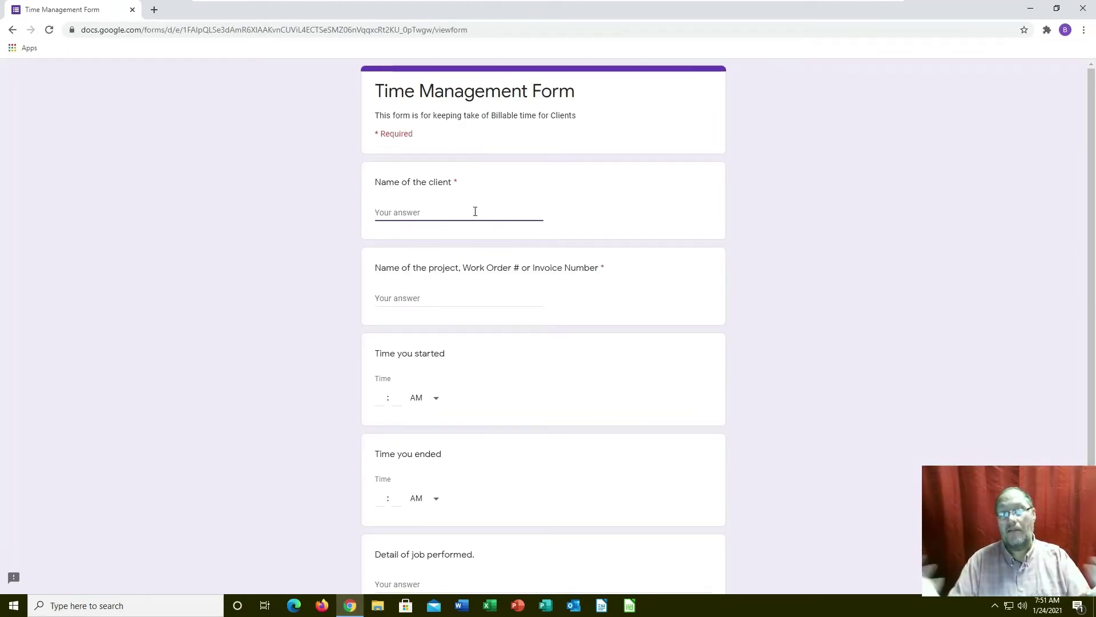
text(Client A)
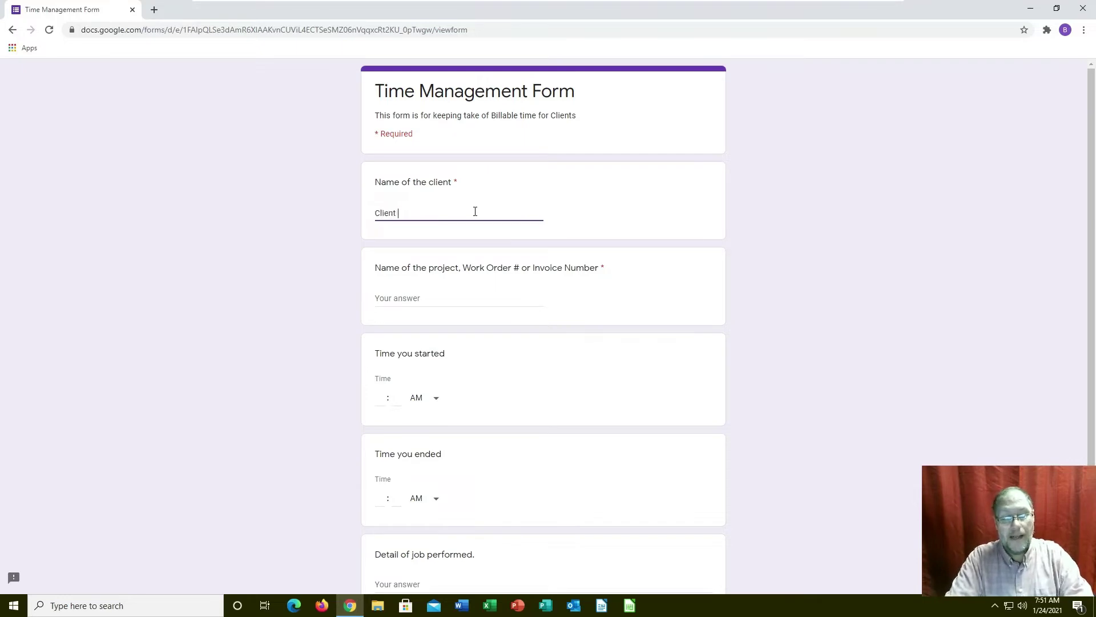
click(517, 296)
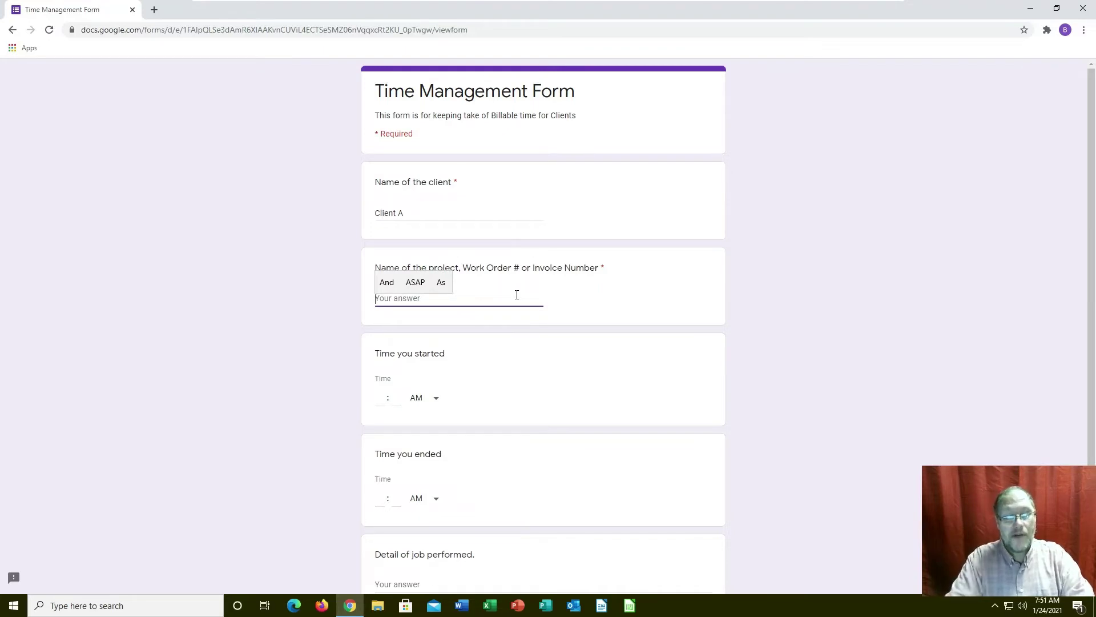
text(Computer R)
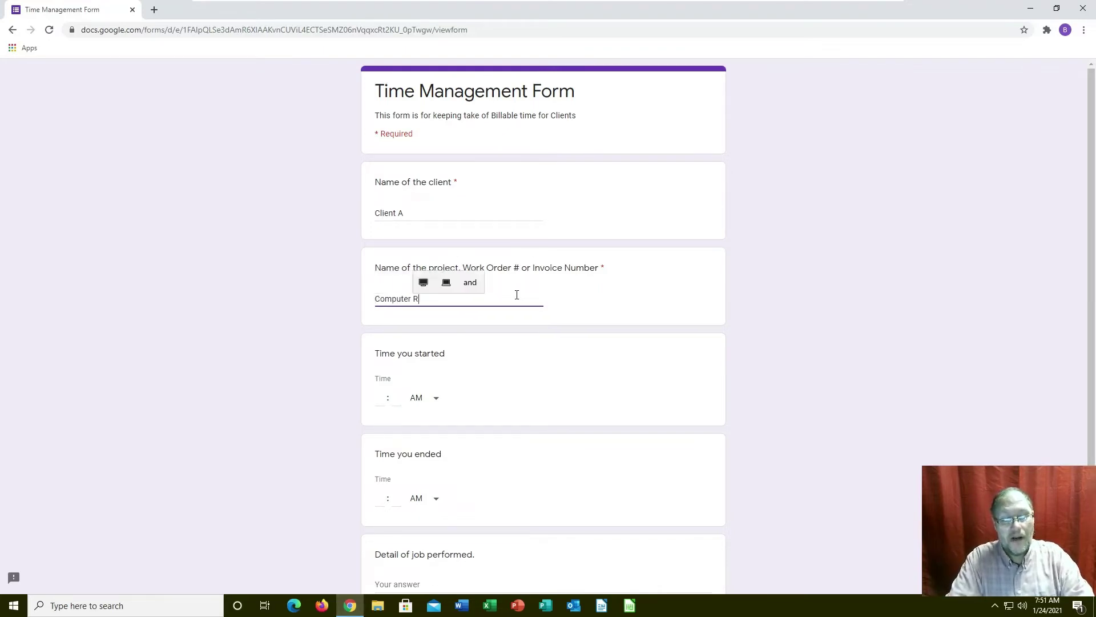
text(eair)
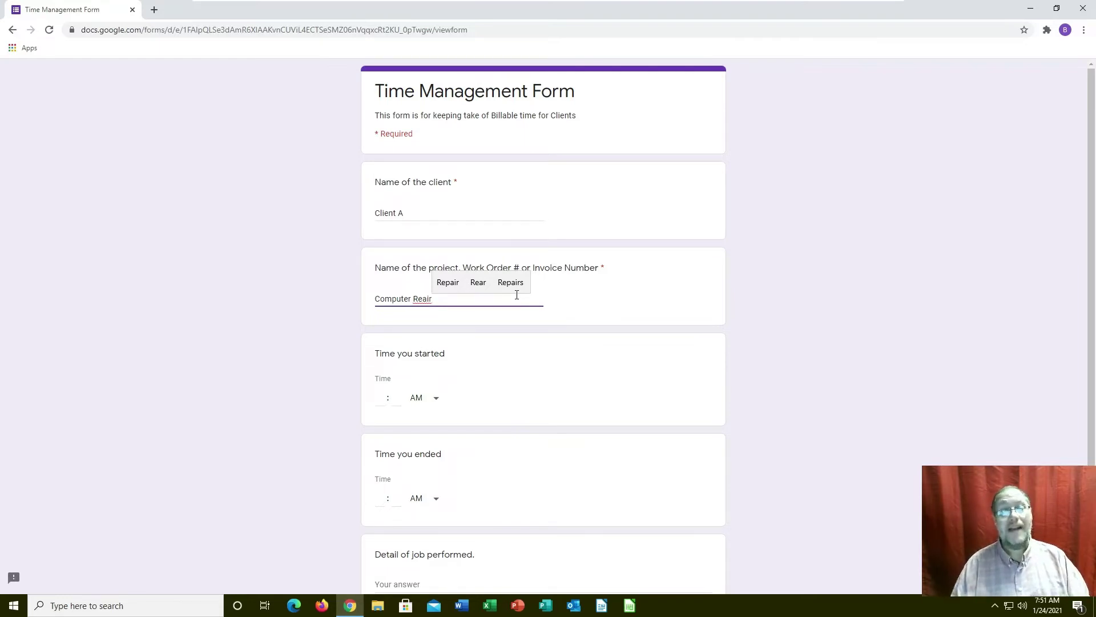
key(BackSpace)
key(BackSpace)
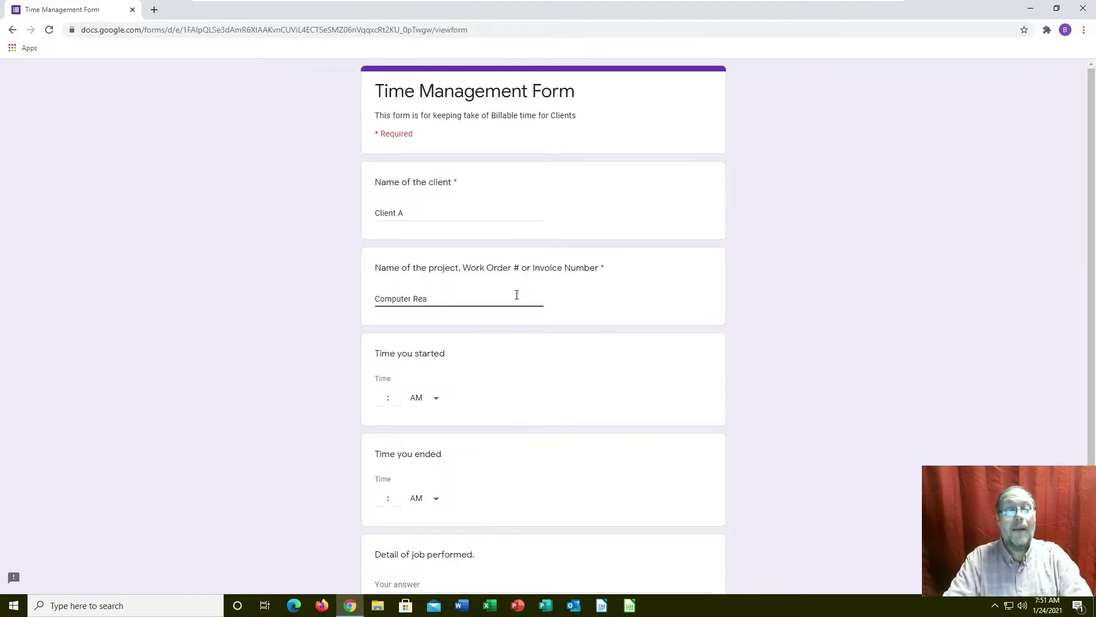
text(pir)
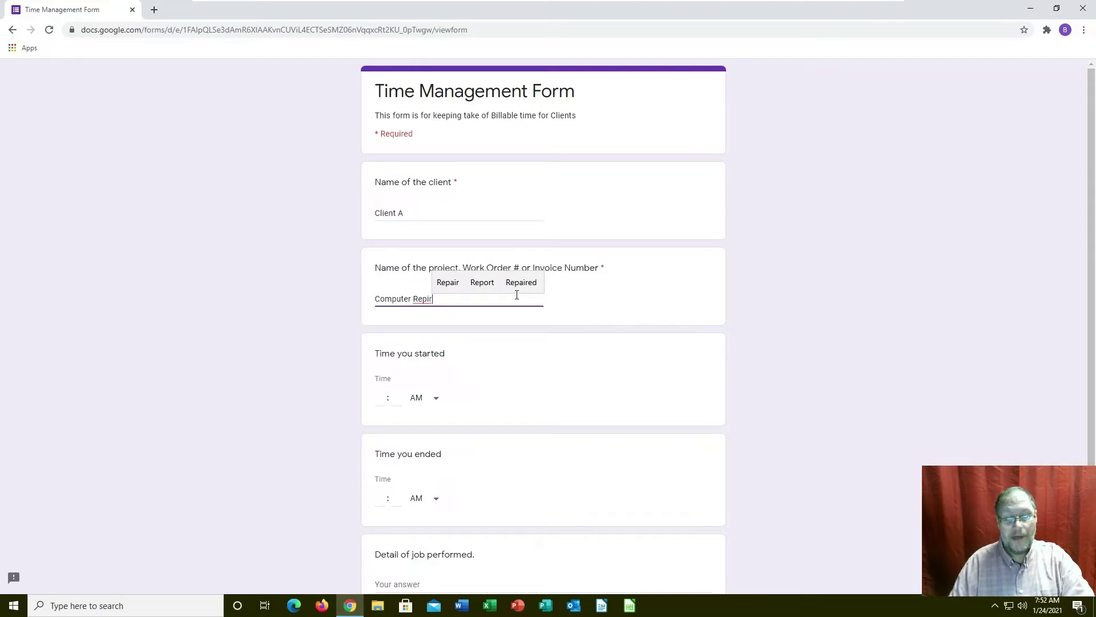
key(BackSpace)
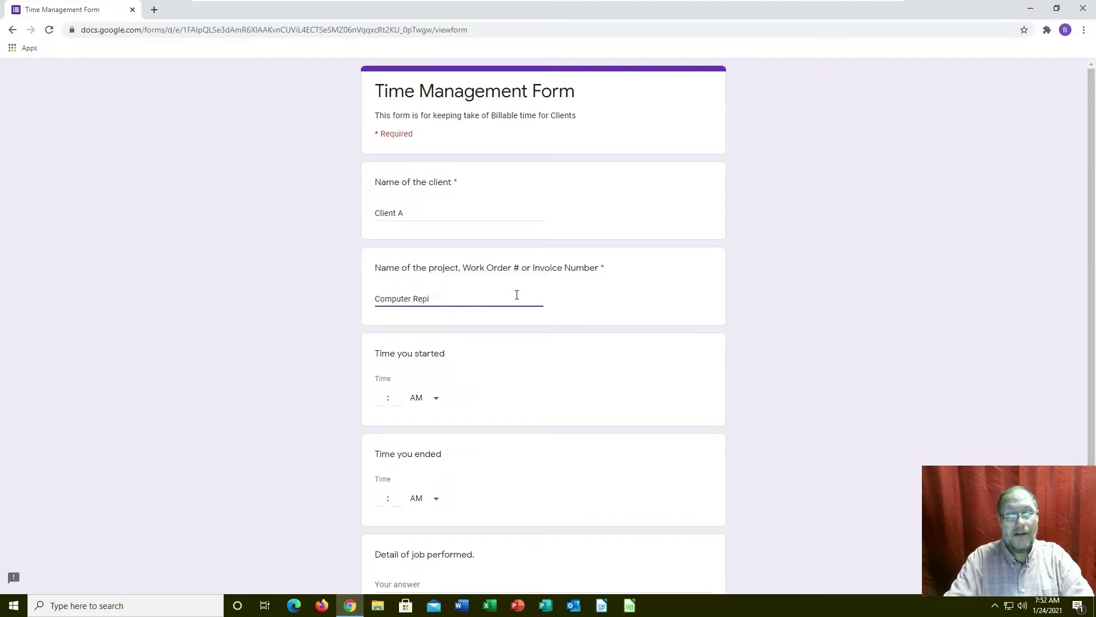
text(pair)
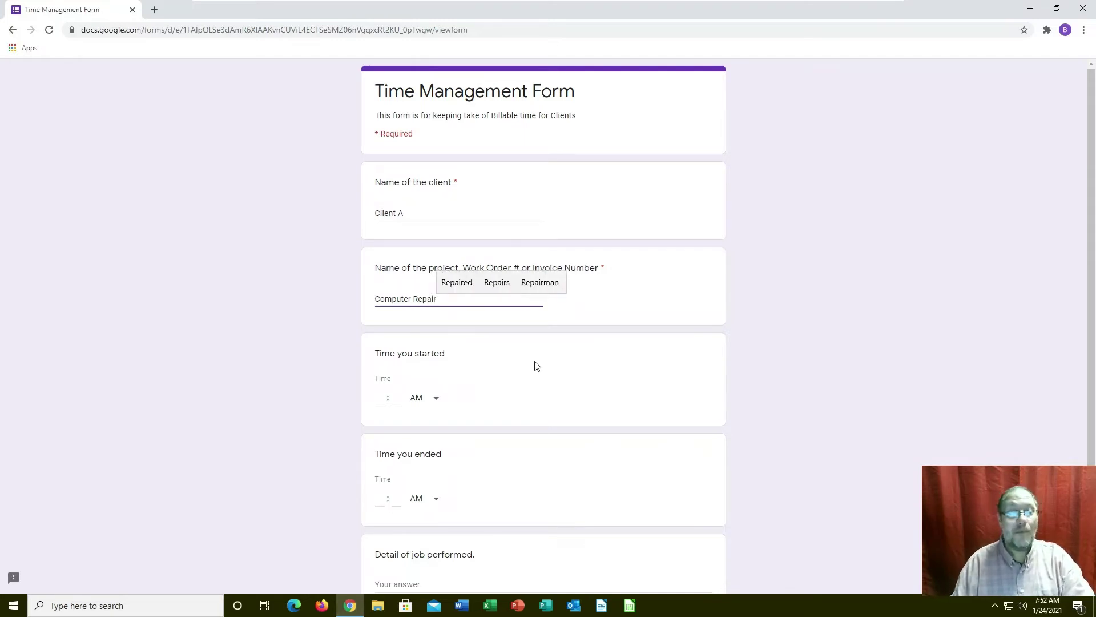
Step: Set start time to 09:53 AM, enter detail 'Started Repair' and submit the response
click(401, 404)
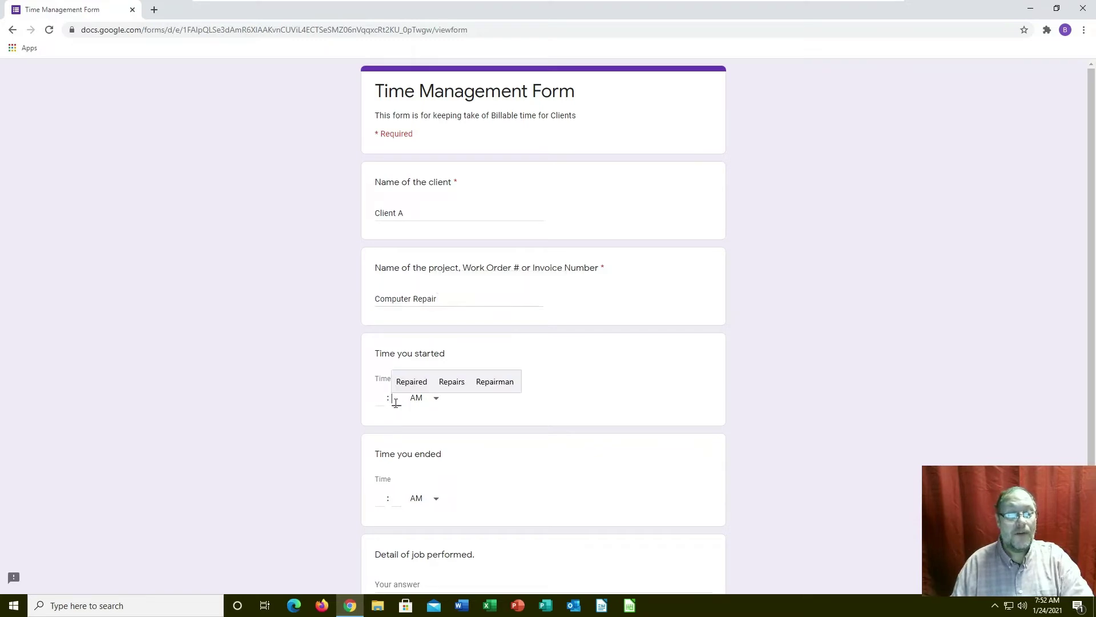
click(383, 404)
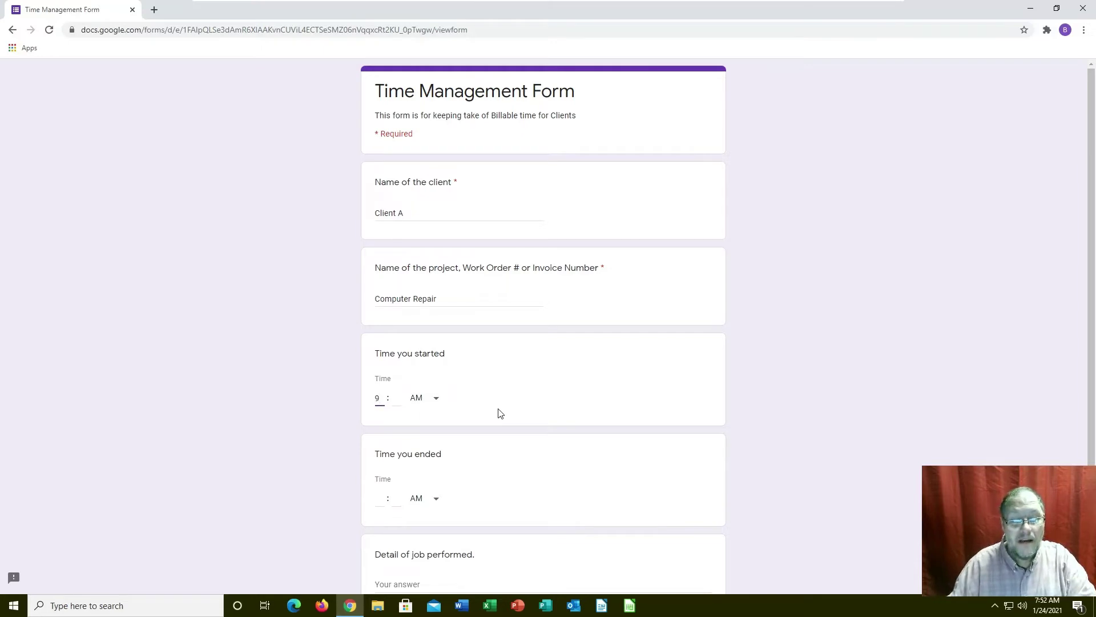
key(Tab)
text(53)
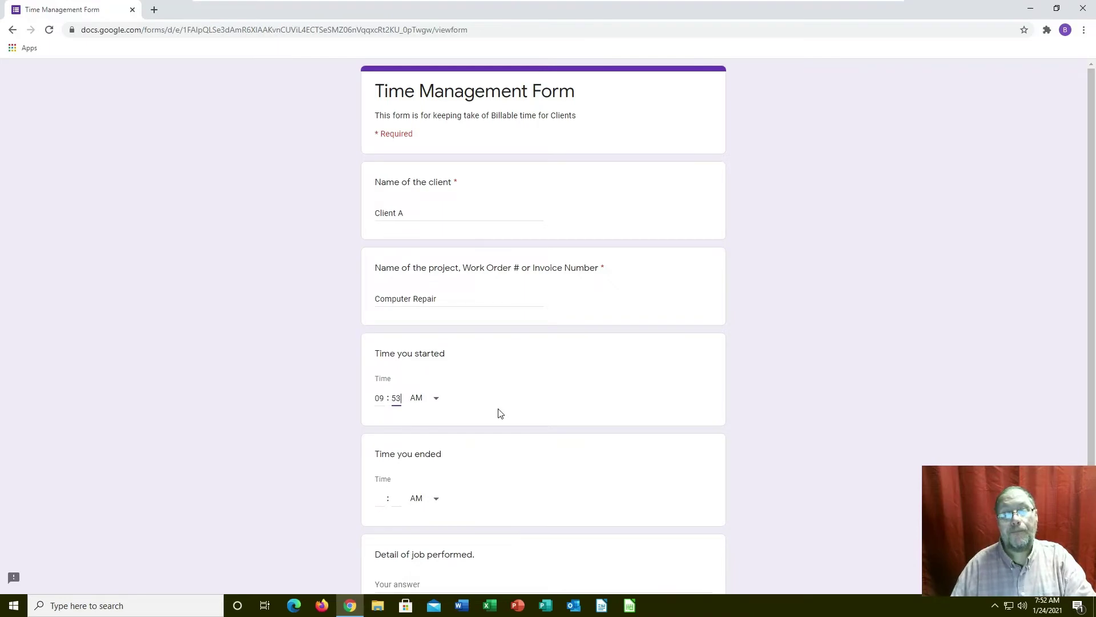
scroll(499, 412, down, 2)
click(448, 470)
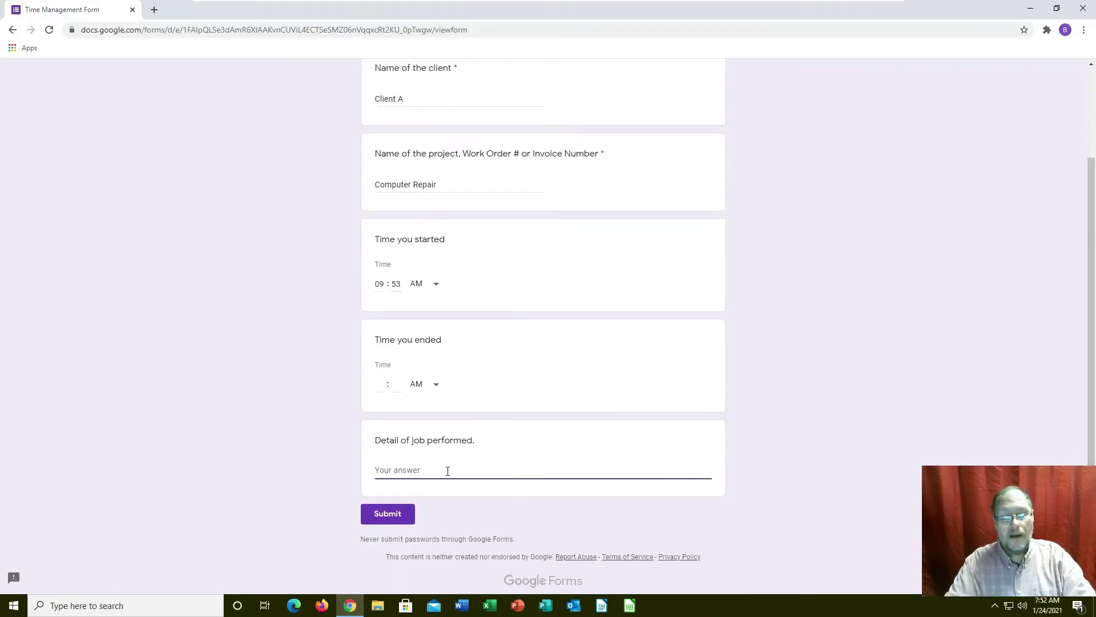
text(Started )
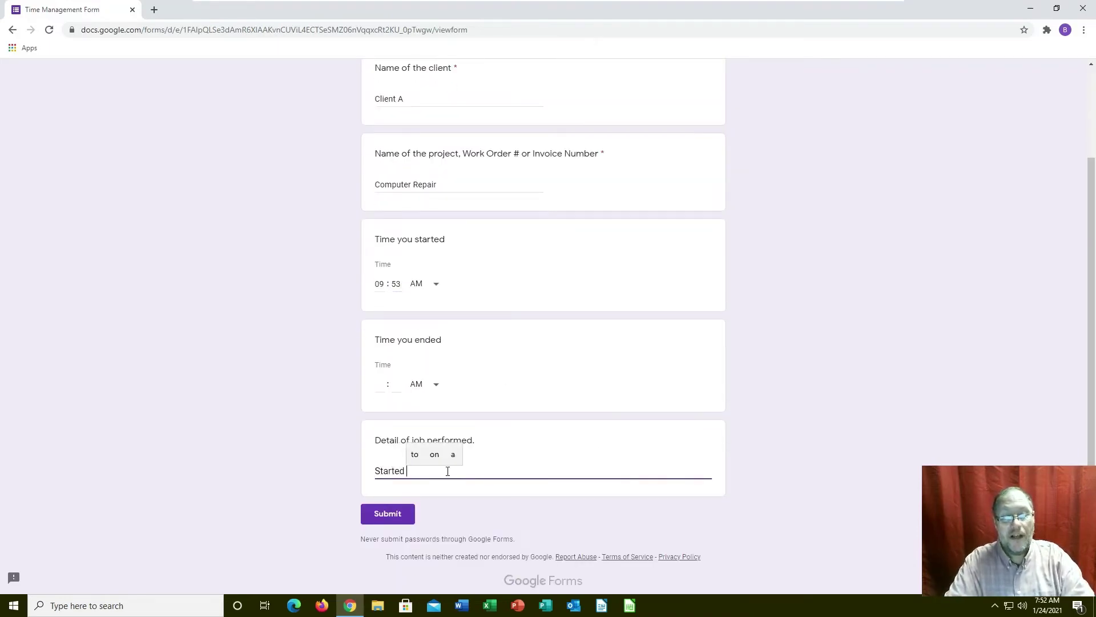
text(Repair)
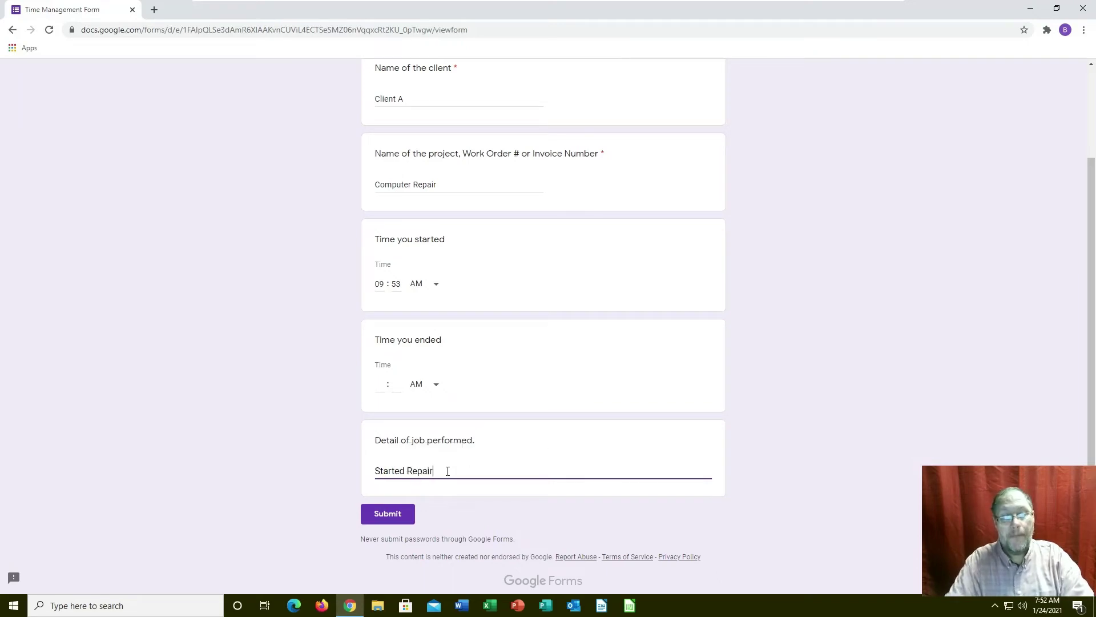
click(385, 515)
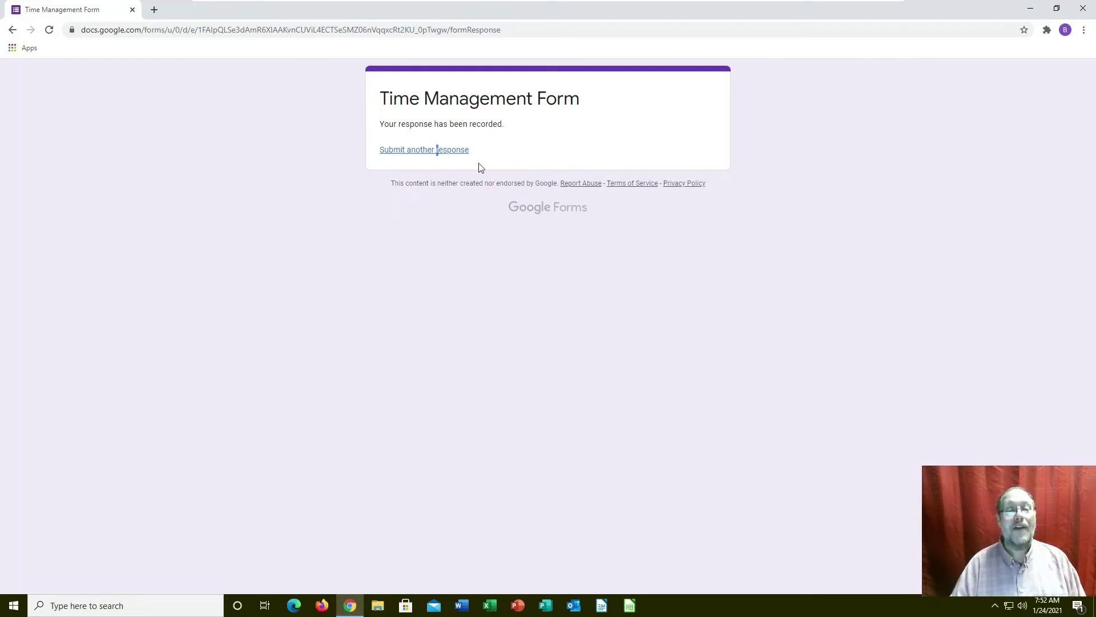
Step: Choose Submit another response on the confirmation page
click(447, 149)
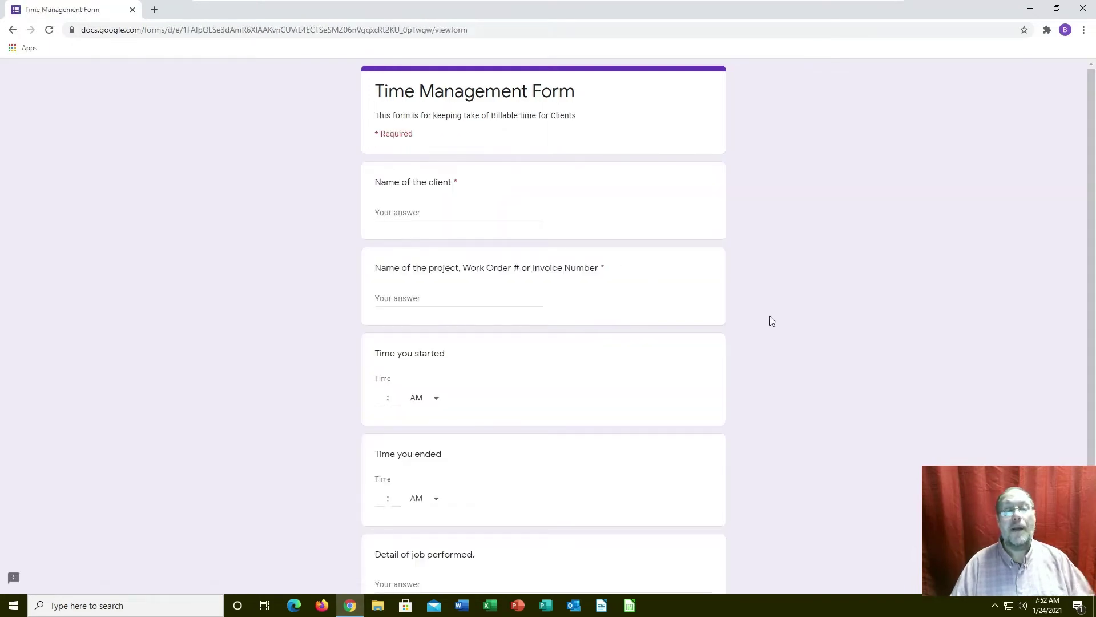
Step: Enter client name 'Client A' and project 'Computer Repair' for the second response
click(489, 209)
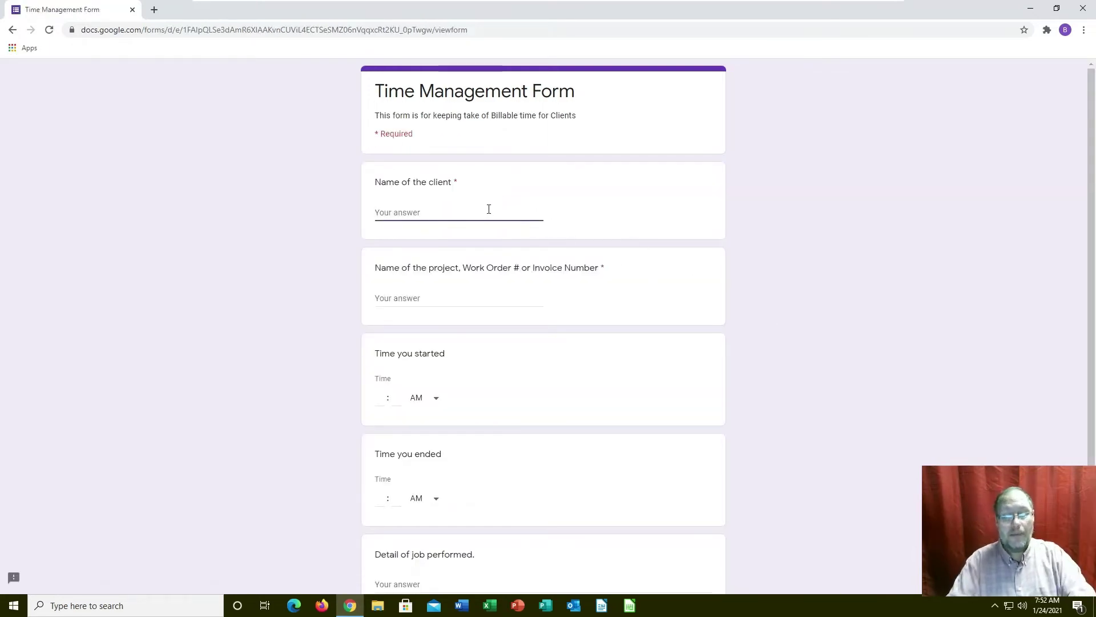
text(Clie)
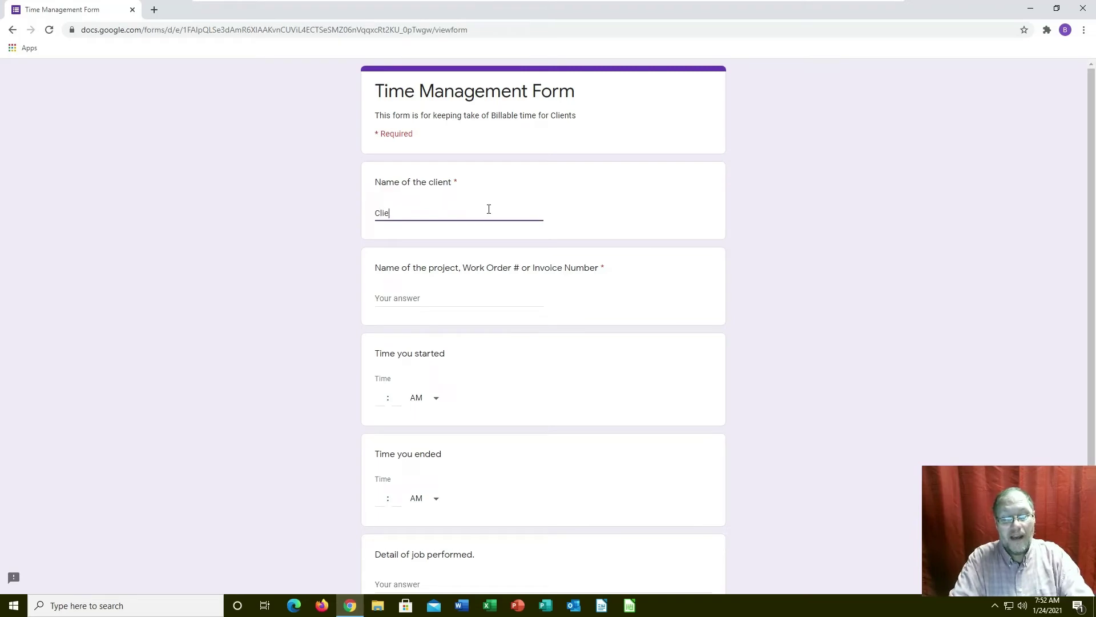
text(nt A)
key(Tab)
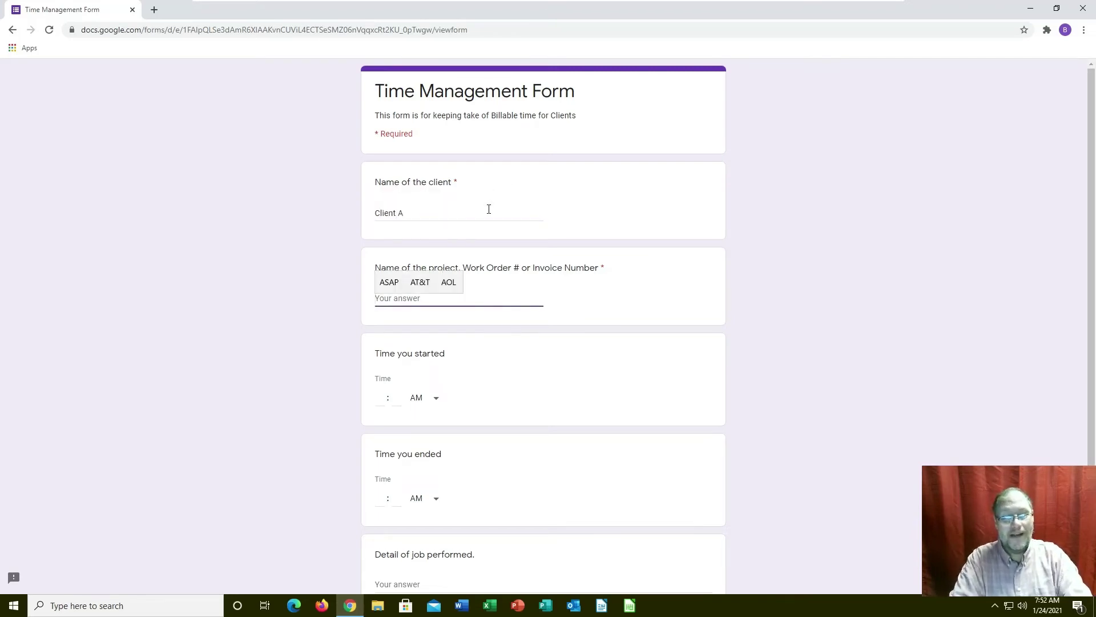
text(Compute)
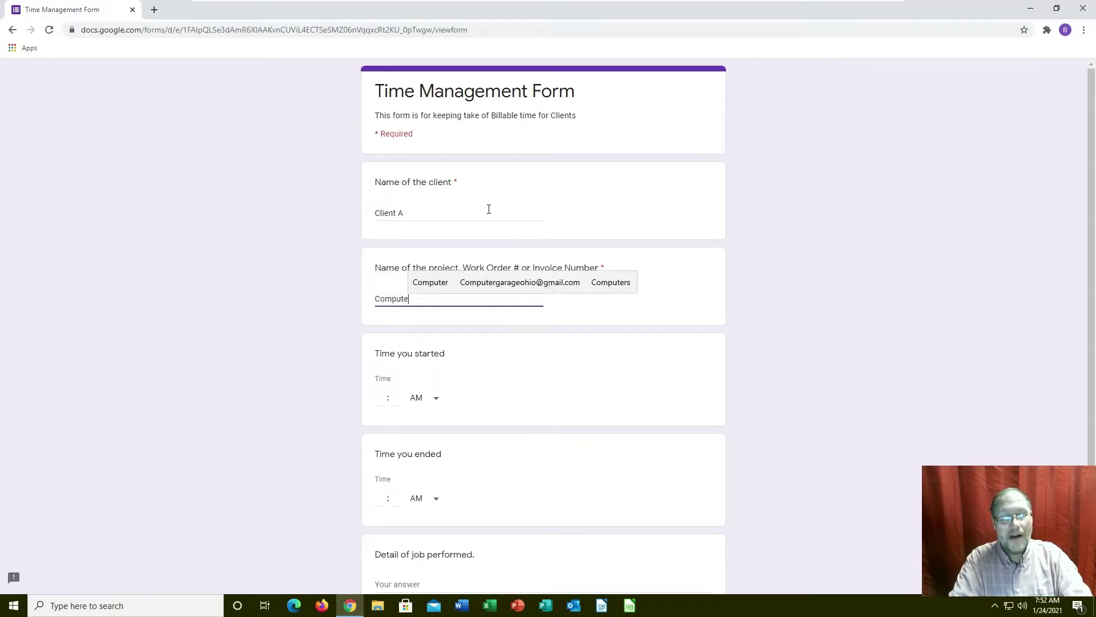
text(r Repair)
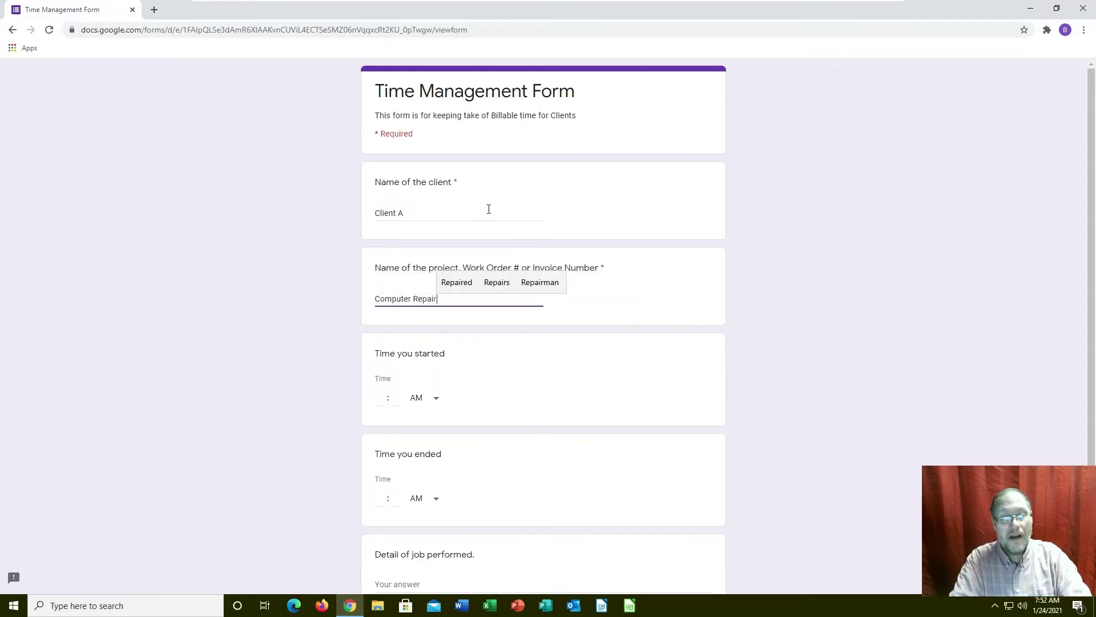
key(Tab)
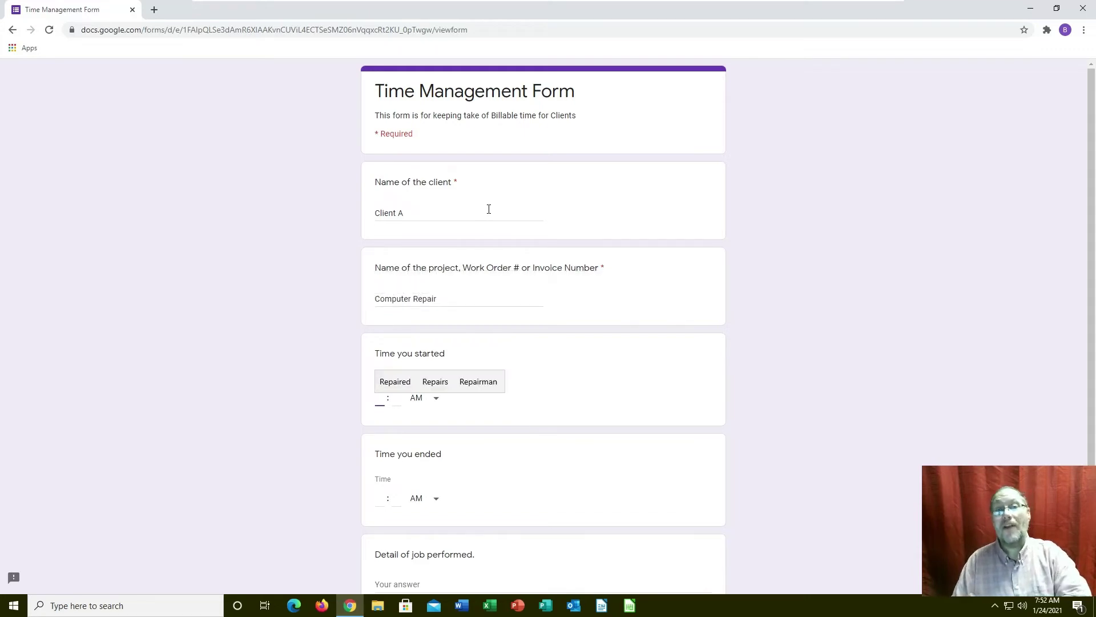
scroll(571, 382, down, 3)
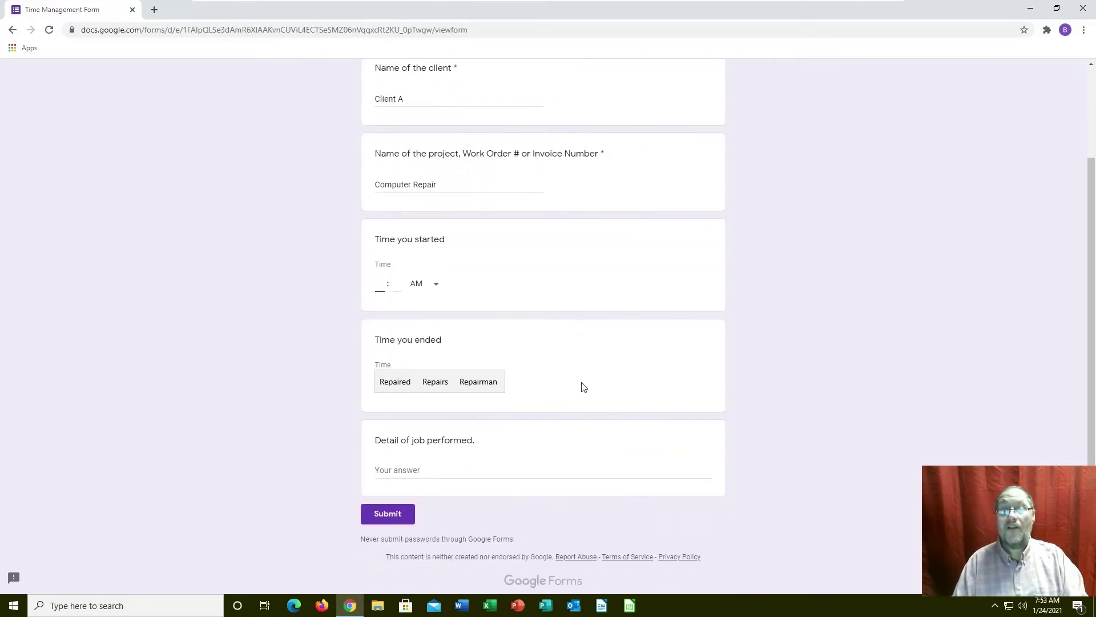
click(515, 351)
Step: Set Time you ended to 12:47 PM
click(378, 374)
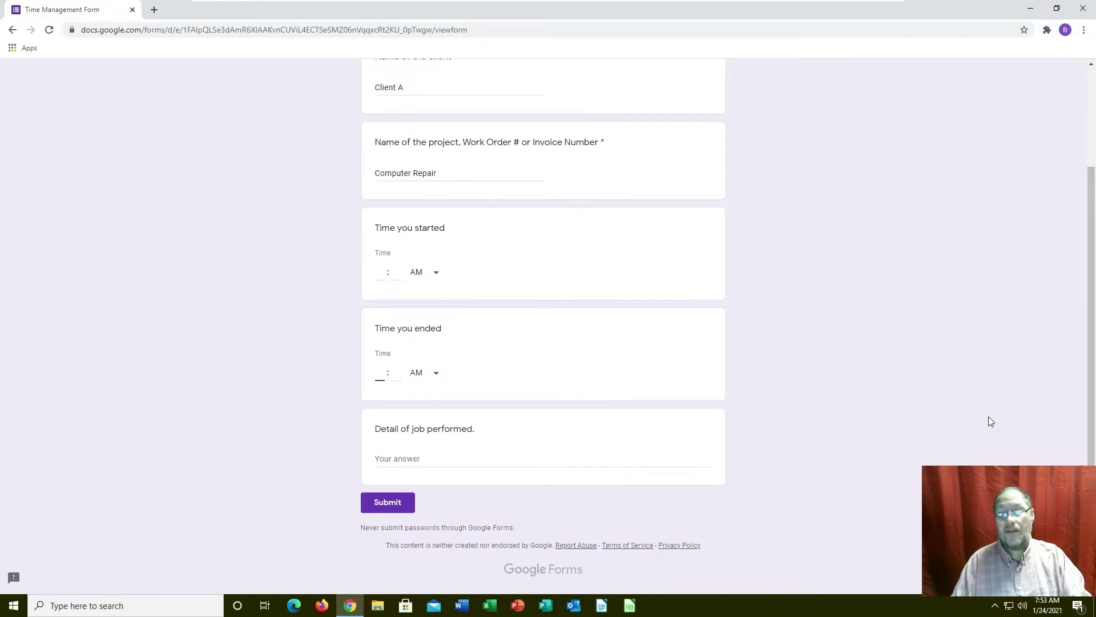
text(12)
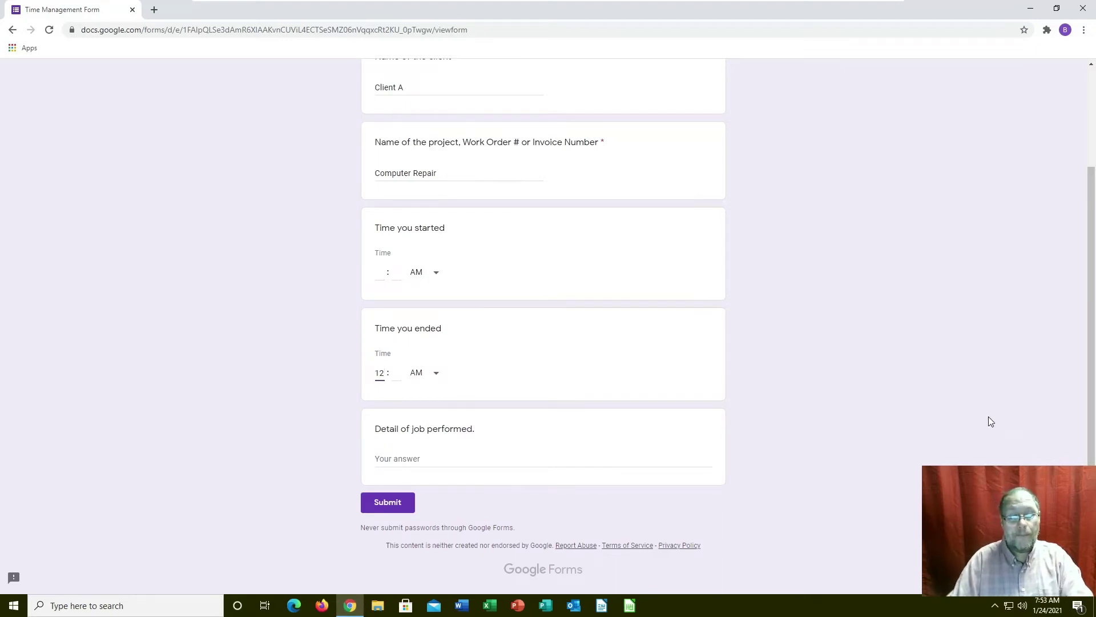
key(Tab)
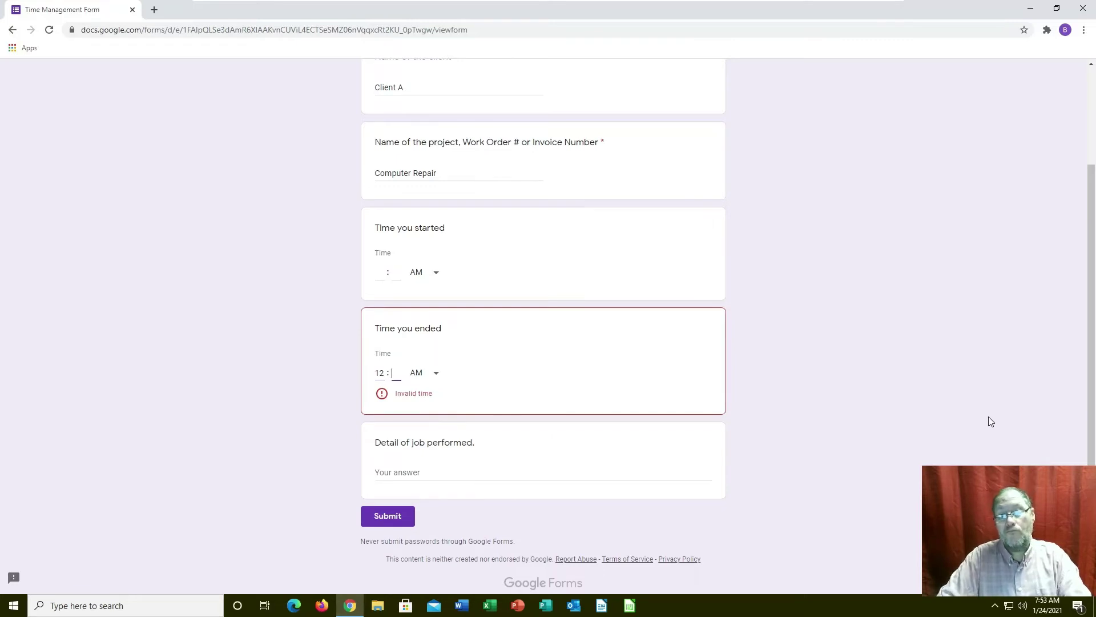
text(47)
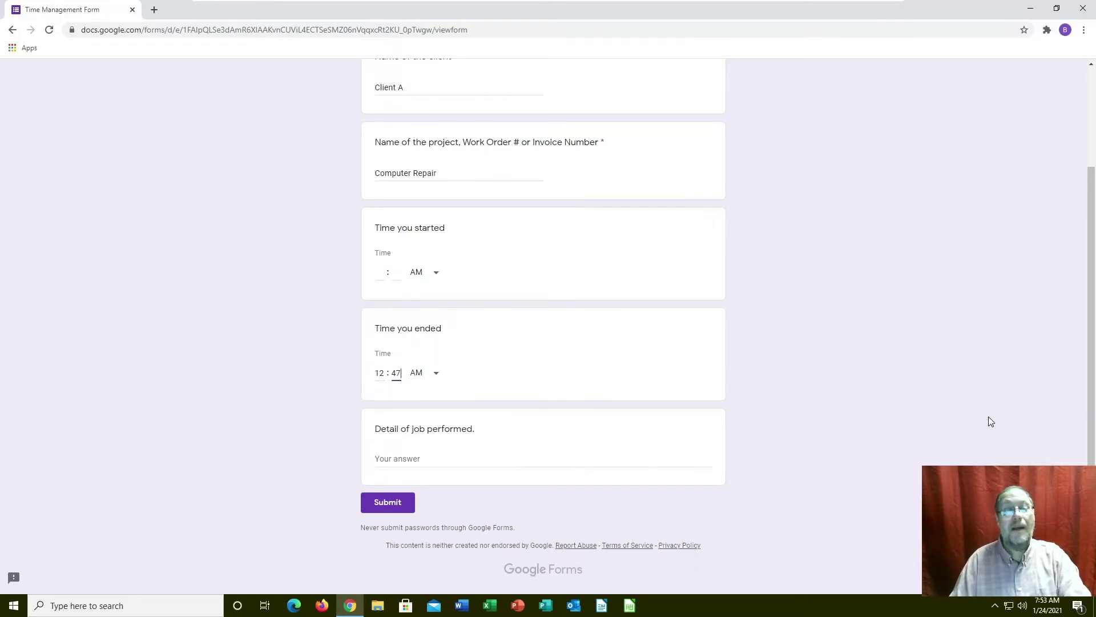
click(434, 374)
click(420, 402)
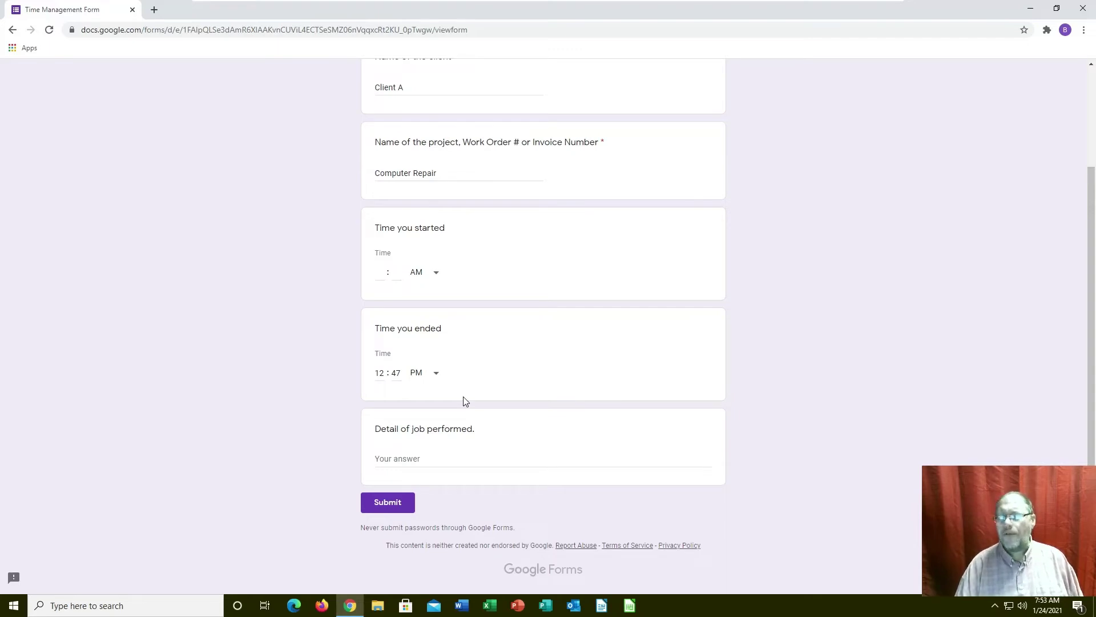
Step: Enter job detail 'Project Complete' and submit the response
click(447, 456)
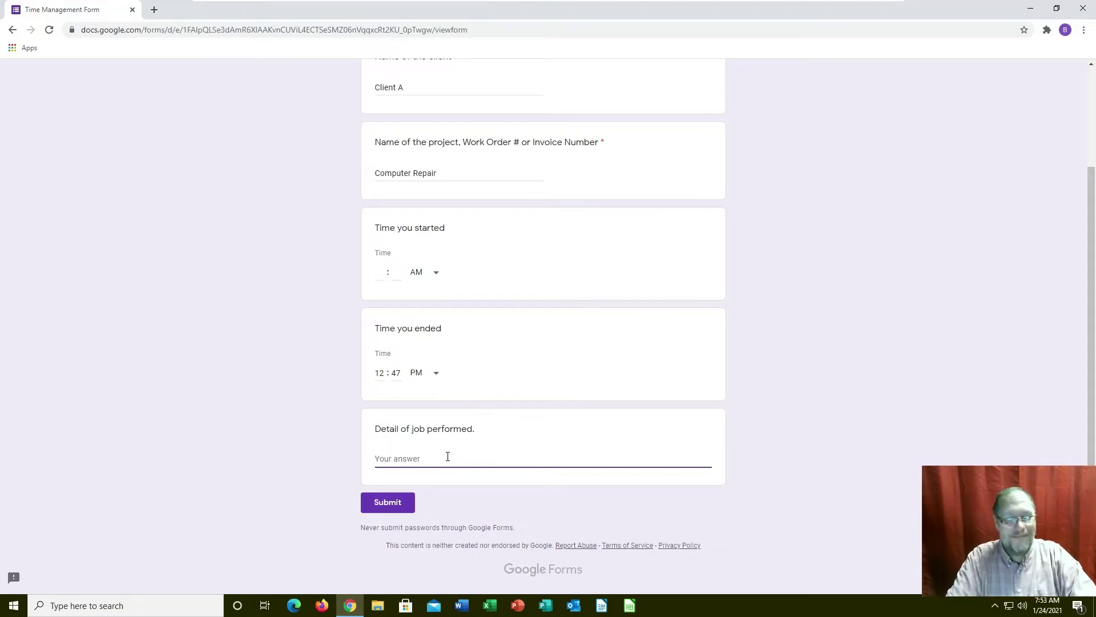
text(Project)
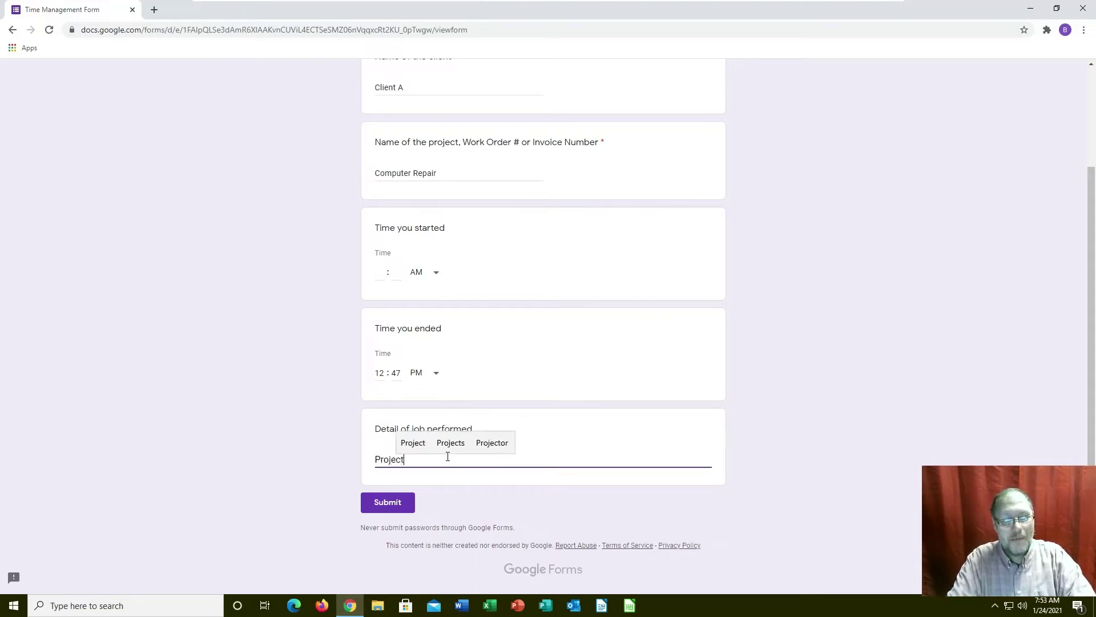
text( Computer)
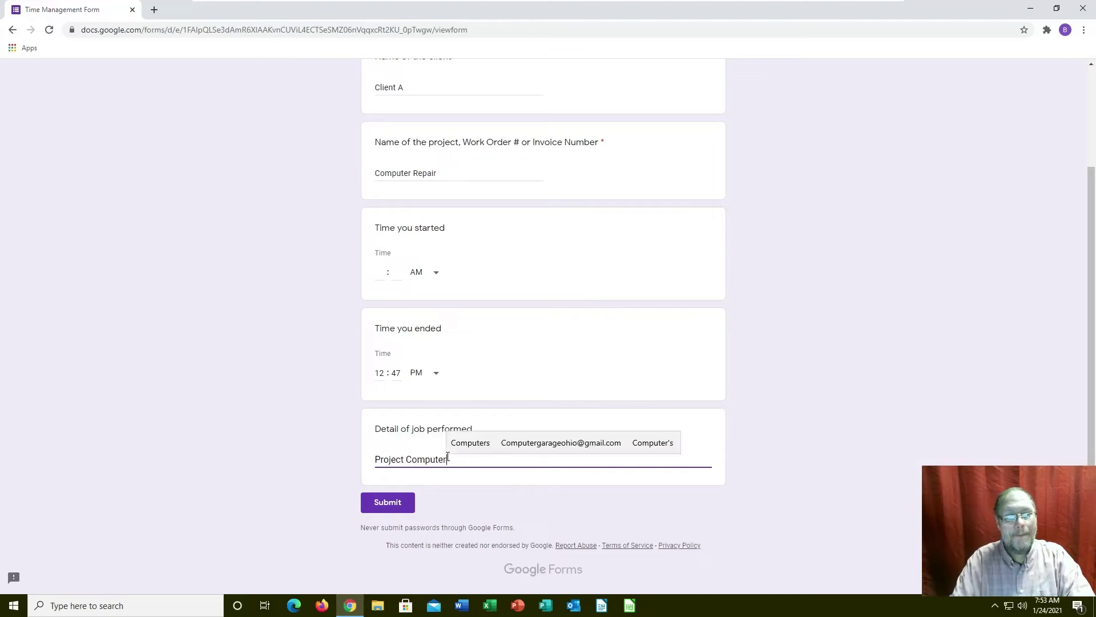
key(BackSpace)
key(BackSpace)
key(BackSpace)
key(BackSpace)
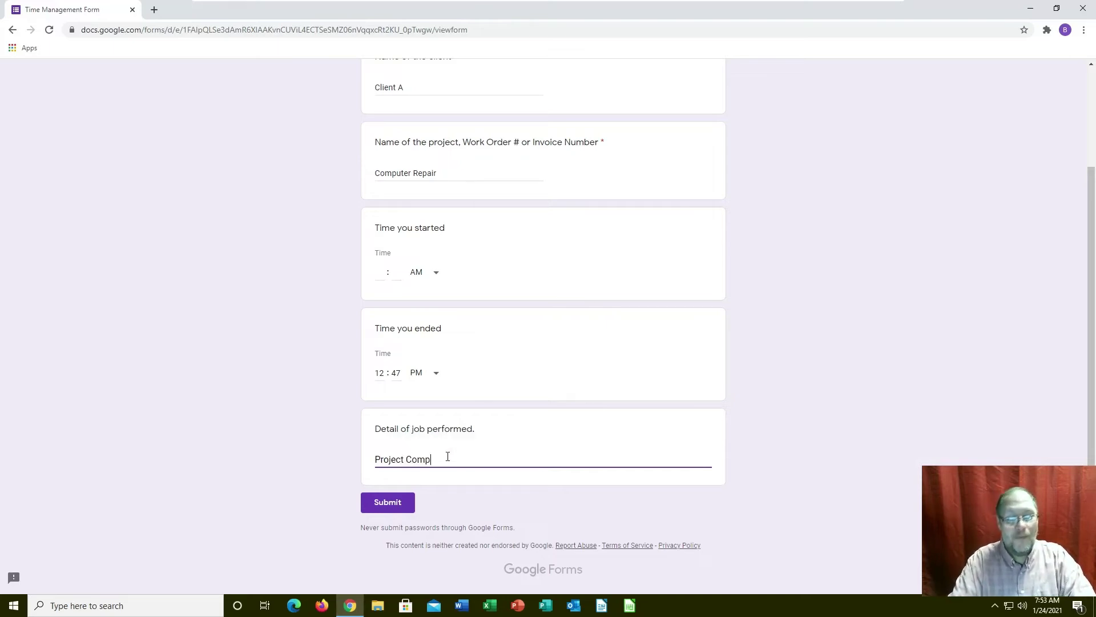
text(letes)
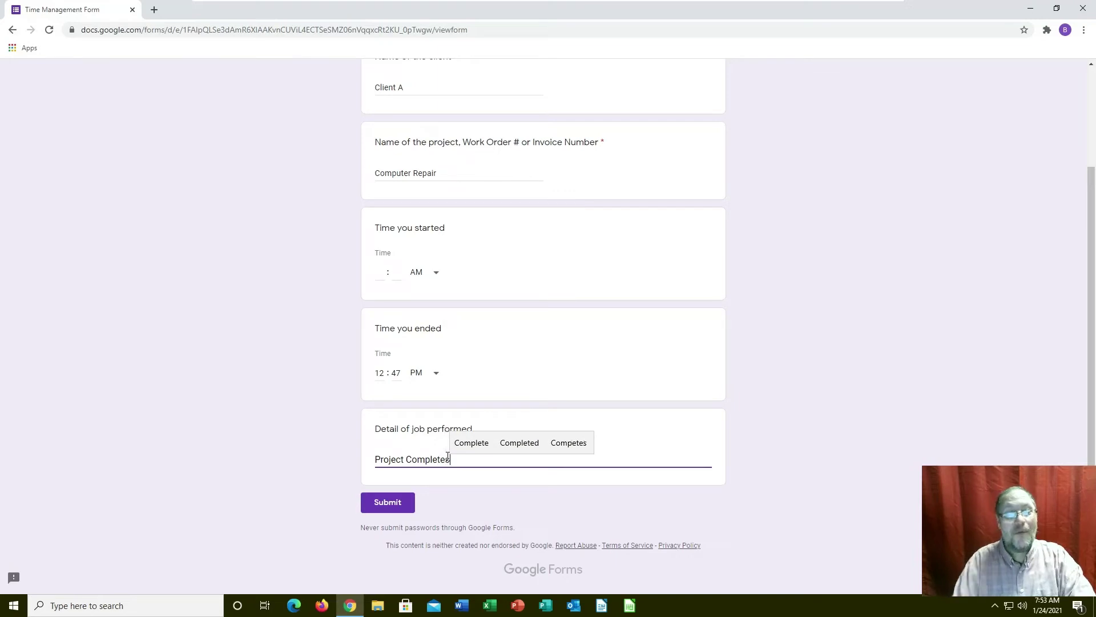
key(BackSpace)
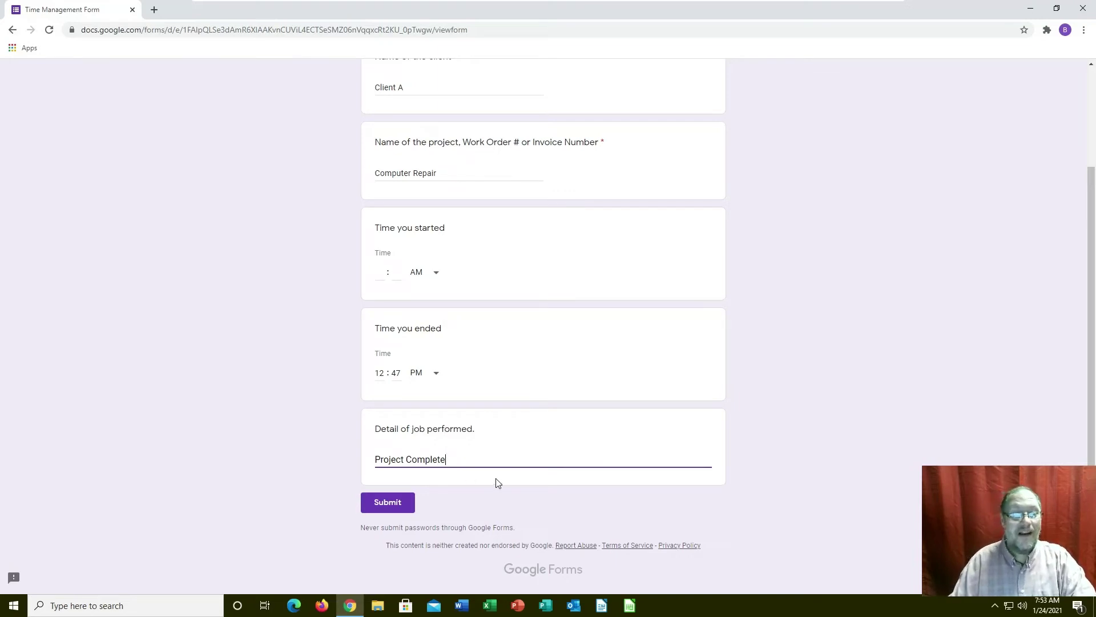
click(405, 501)
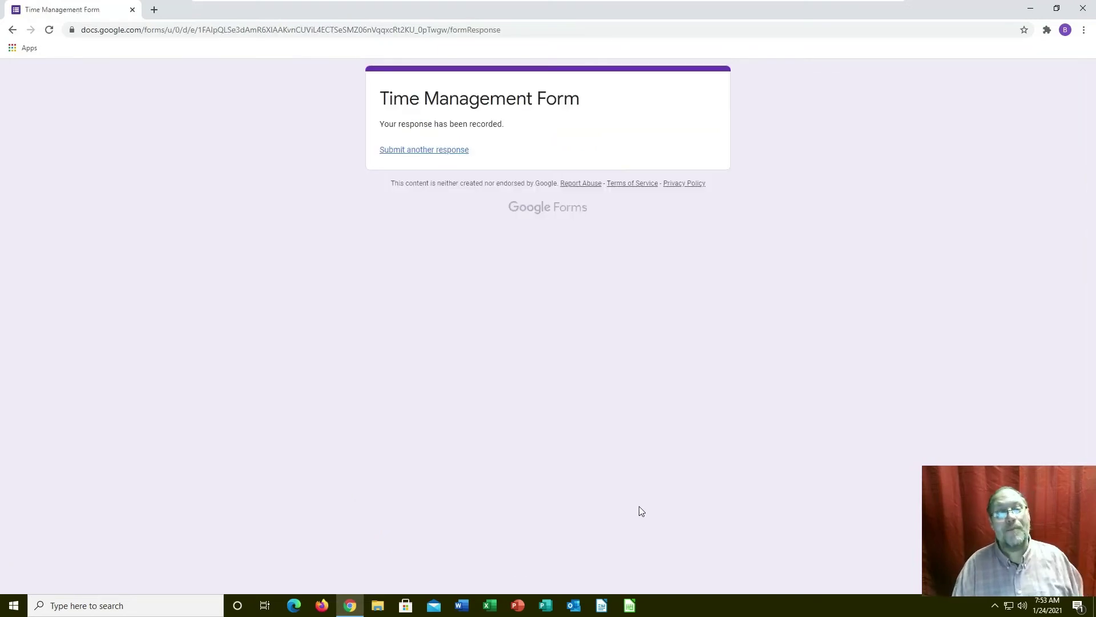
Step: Go to Google Drive in a new tab and open the 7:52 AM Untitled form (Responses) spreadsheet
click(154, 12)
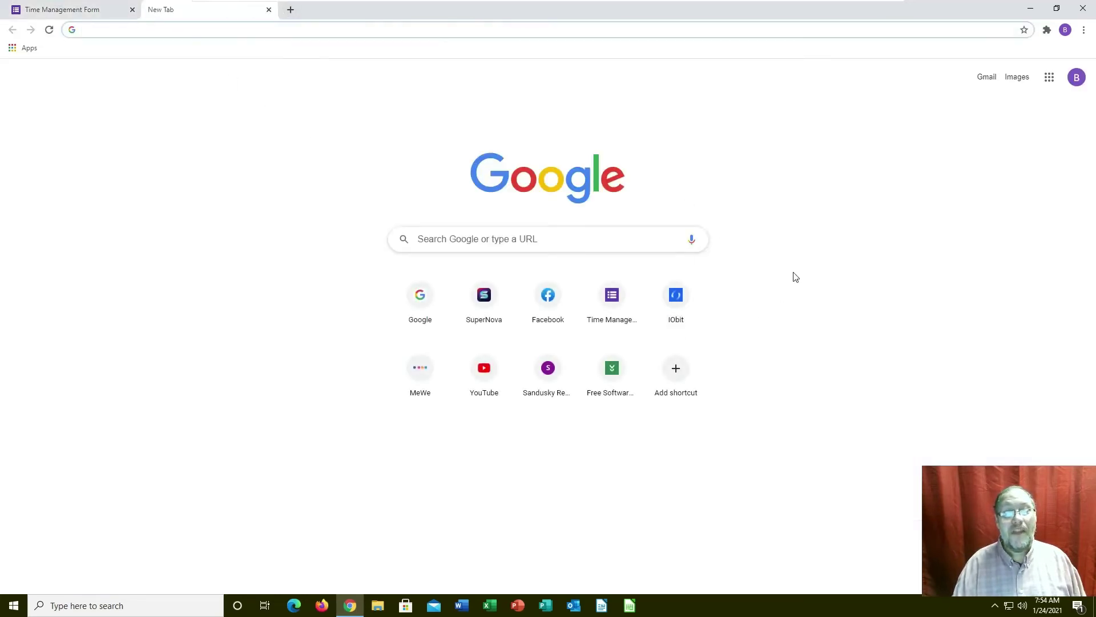
click(1049, 78)
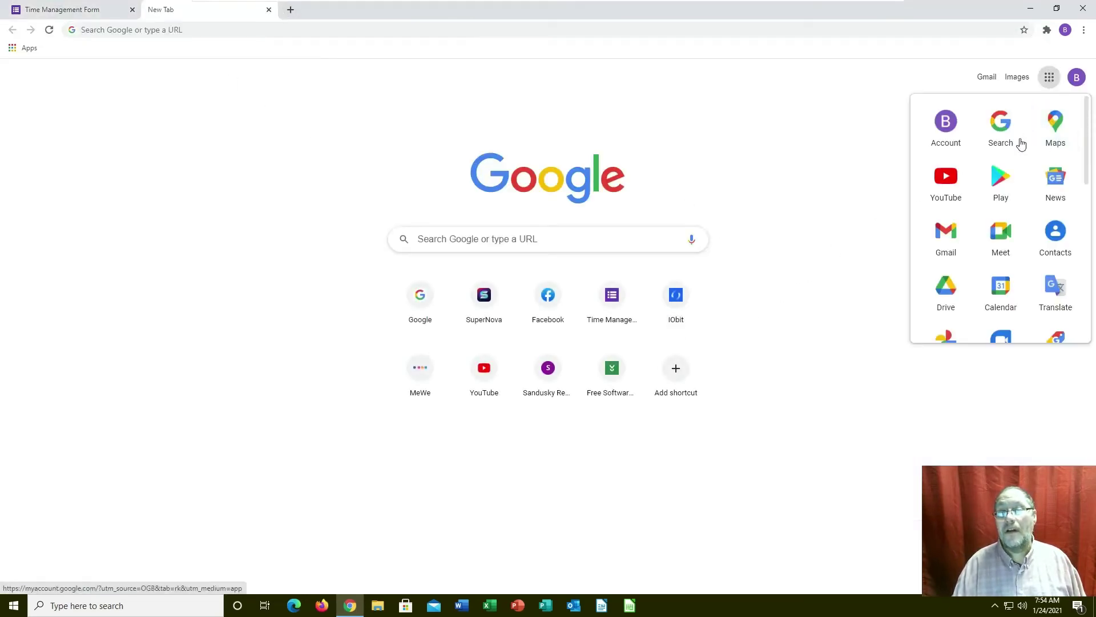
click(948, 299)
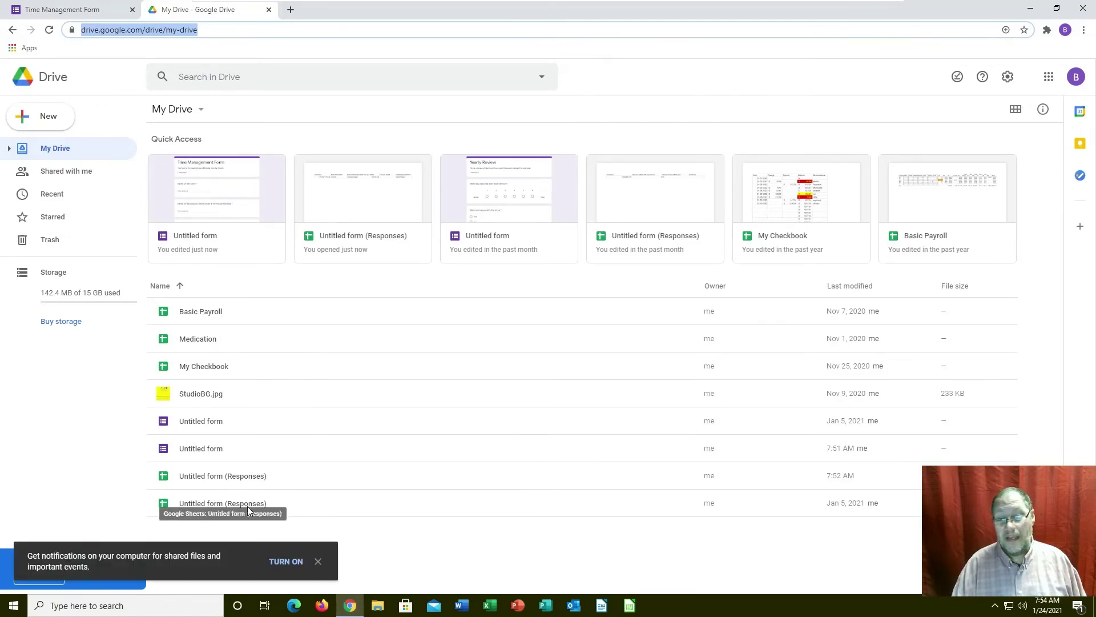
double_click(240, 481)
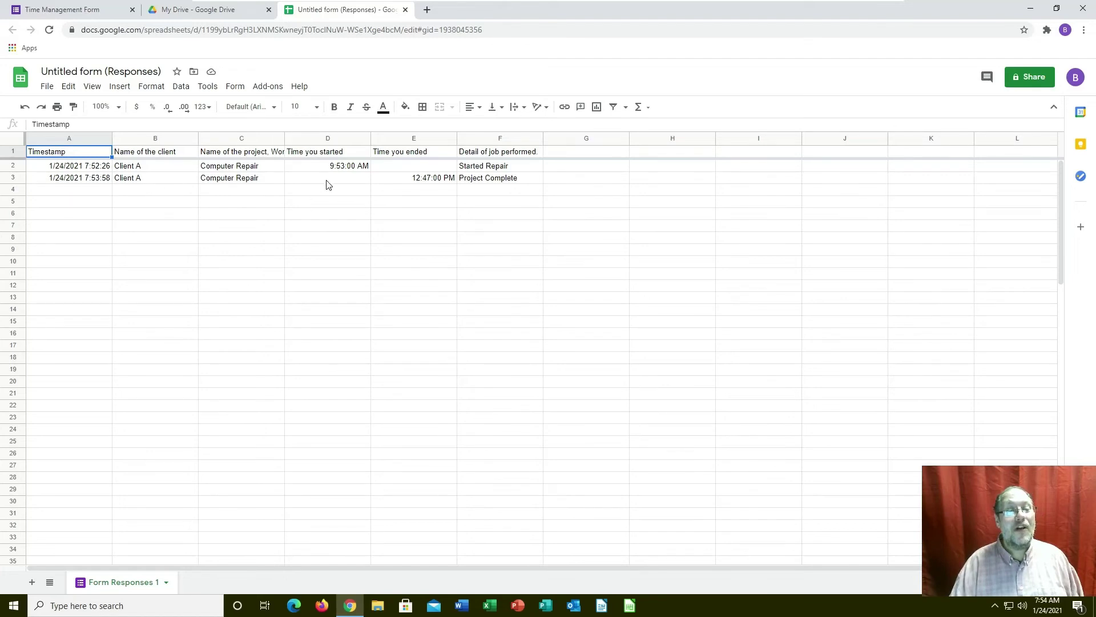
click(346, 169)
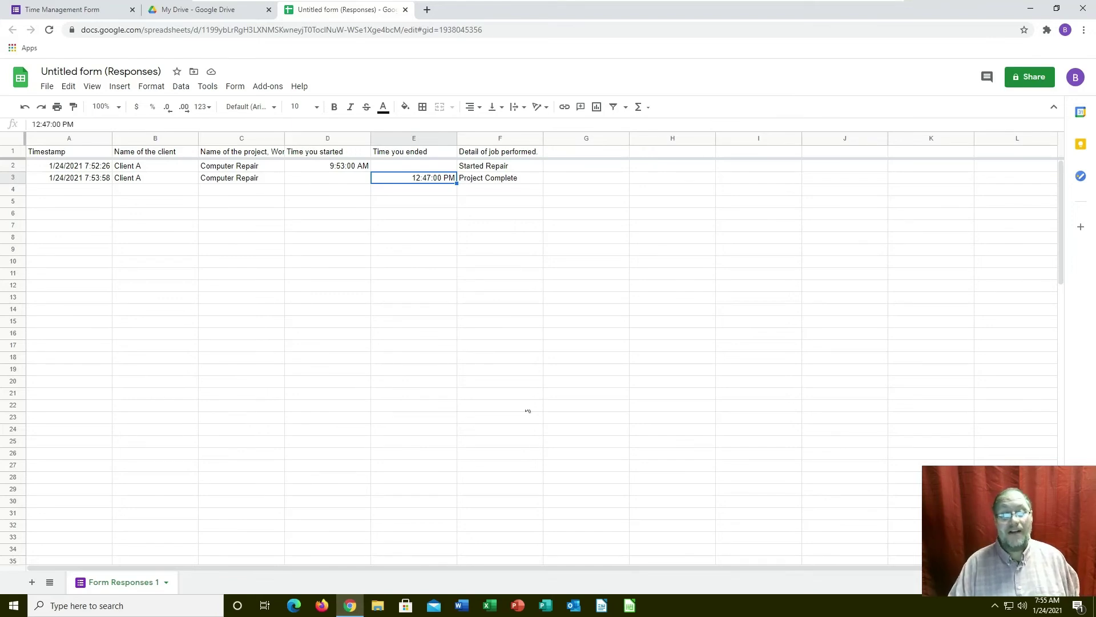
Step: Select cell G2 in the responses sheet
click(601, 171)
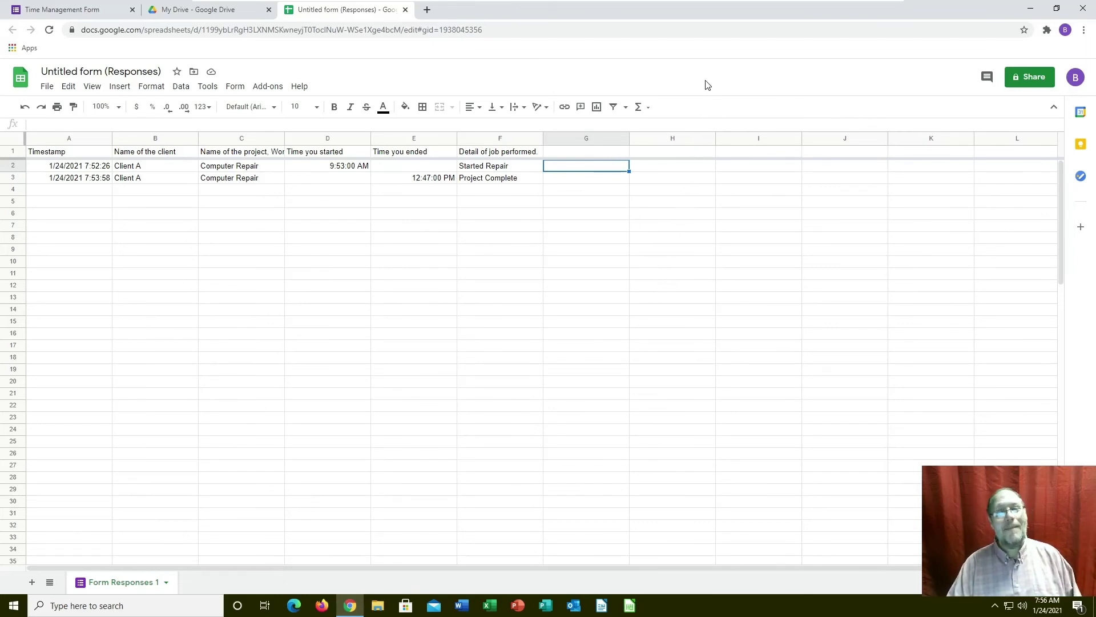
Step: Close the responses spreadsheet and Time Management Form tabs, leaving My Drive open
click(405, 10)
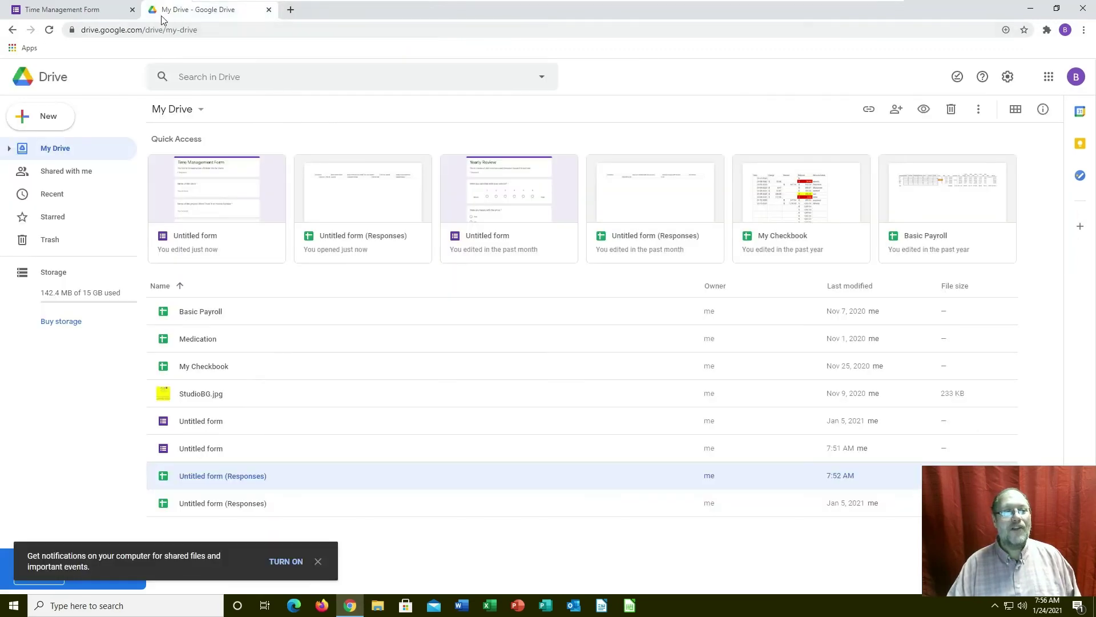
click(132, 10)
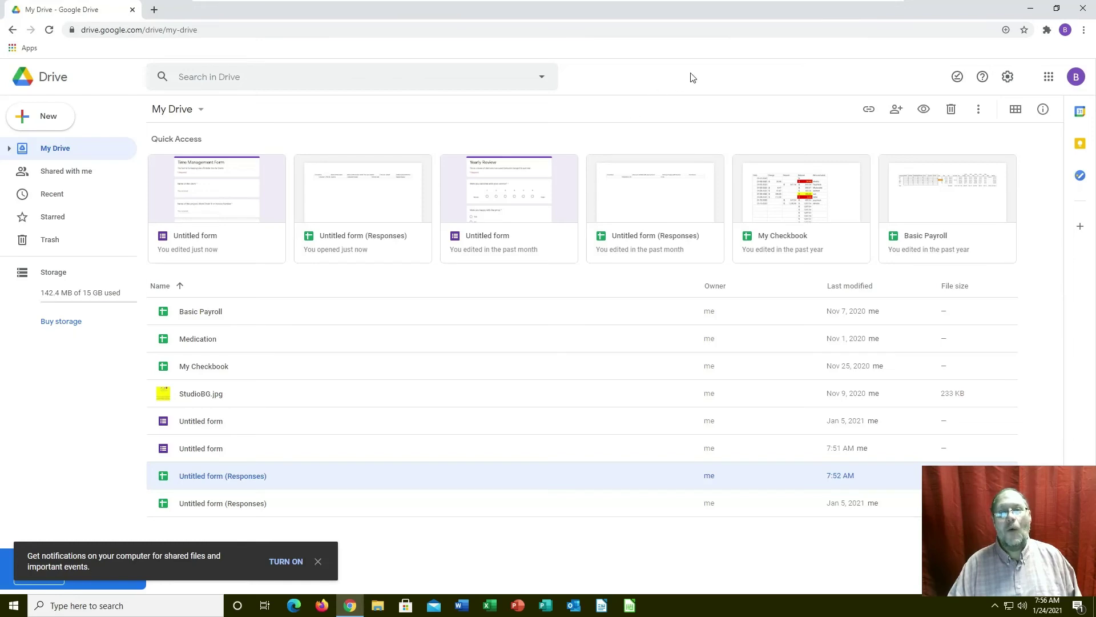